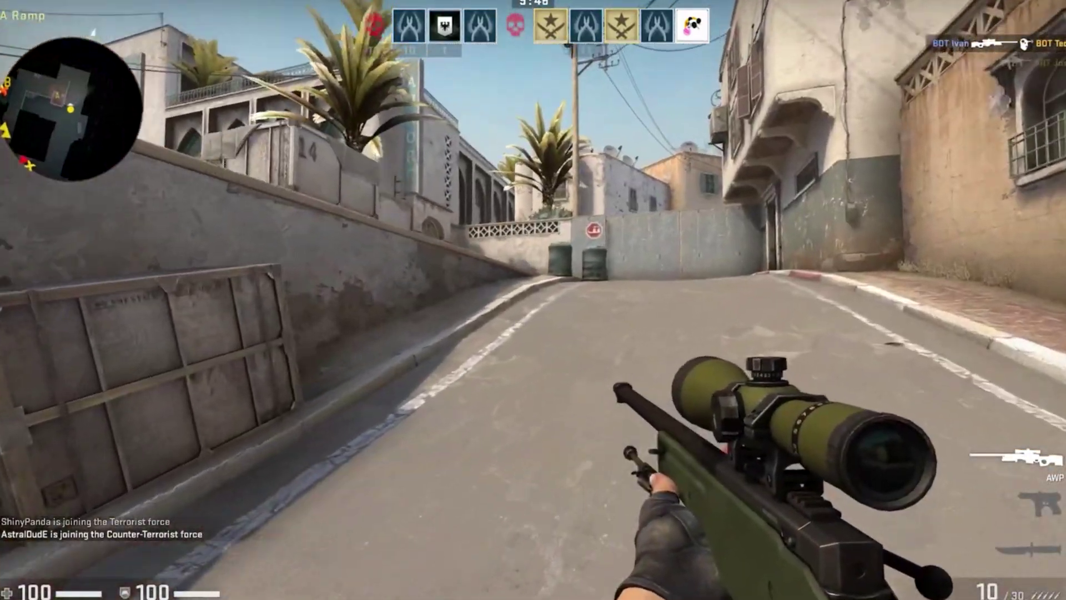
pyautogui.press('w')
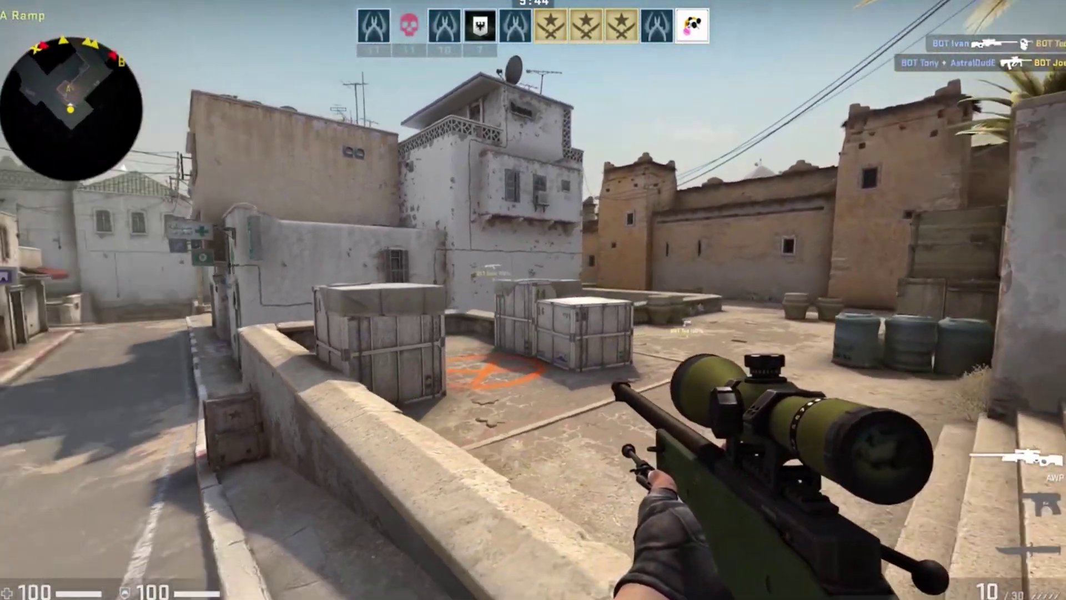
pyautogui.press('w')
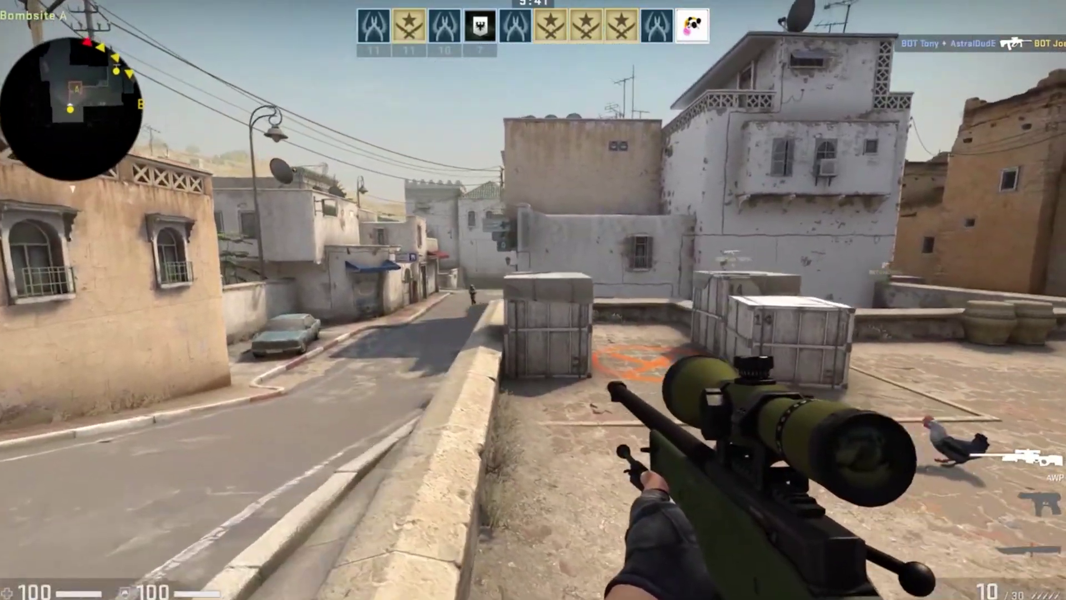
pyautogui.rightClick(533, 300)
pyautogui.click(533, 300)
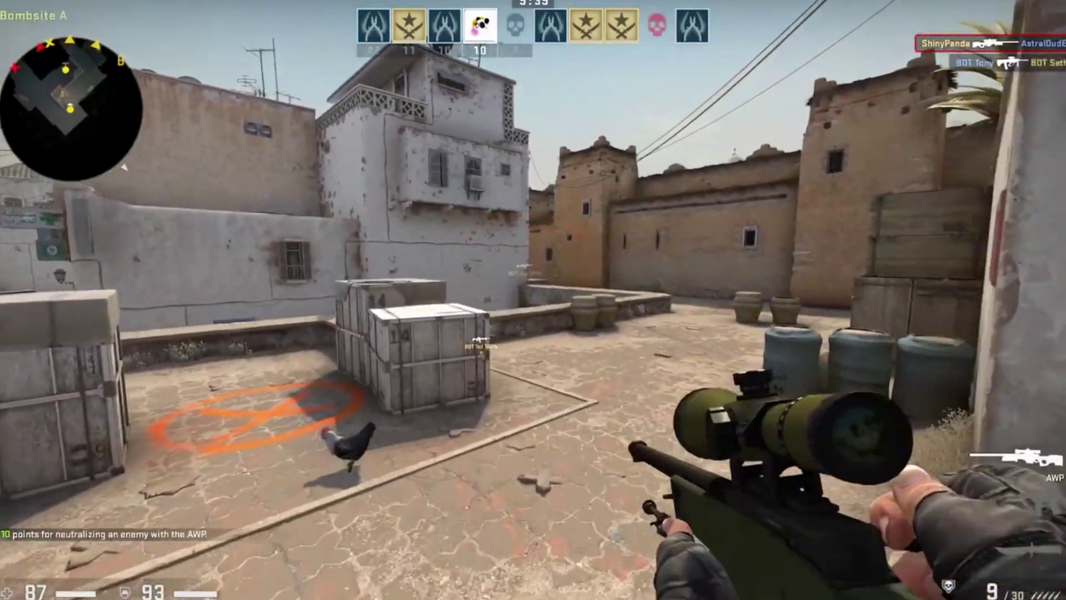
pyautogui.press('w')
pyautogui.rightClick(533, 300)
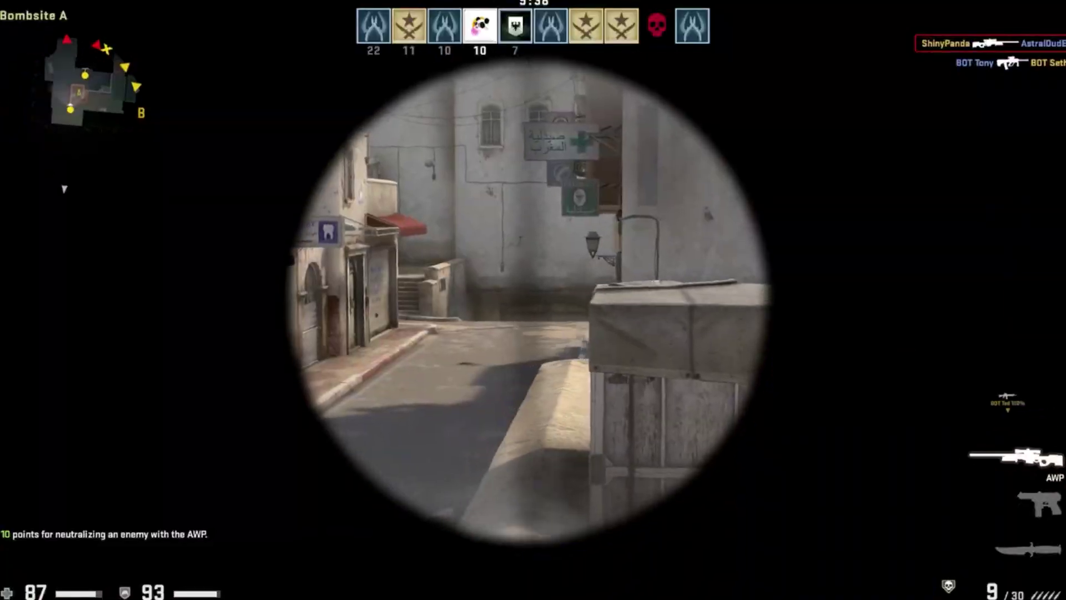
pyautogui.rightClick(534, 300)
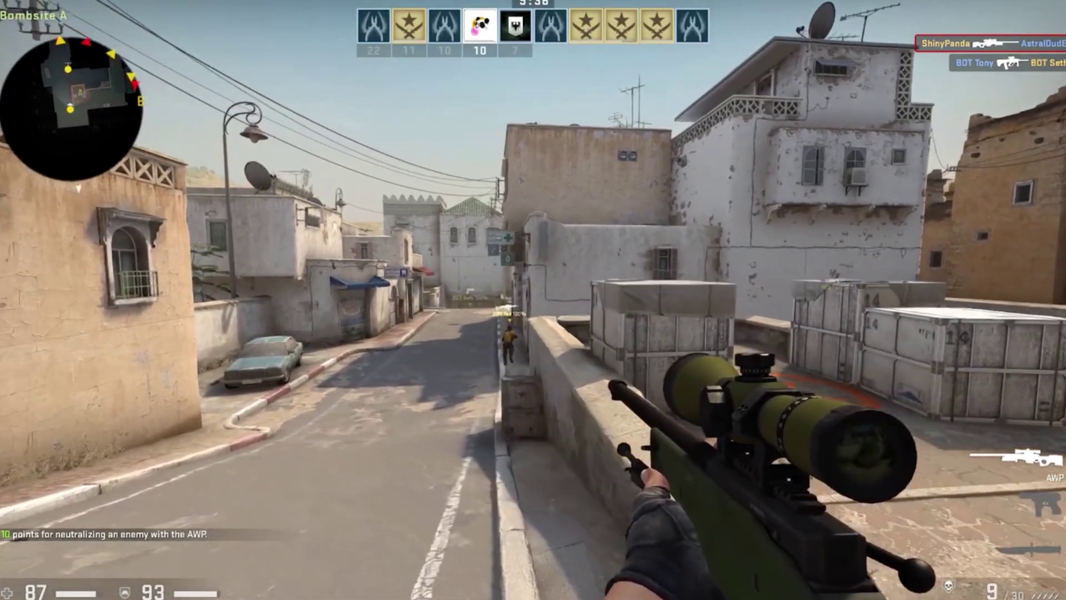
pyautogui.press('w')
pyautogui.press('w')
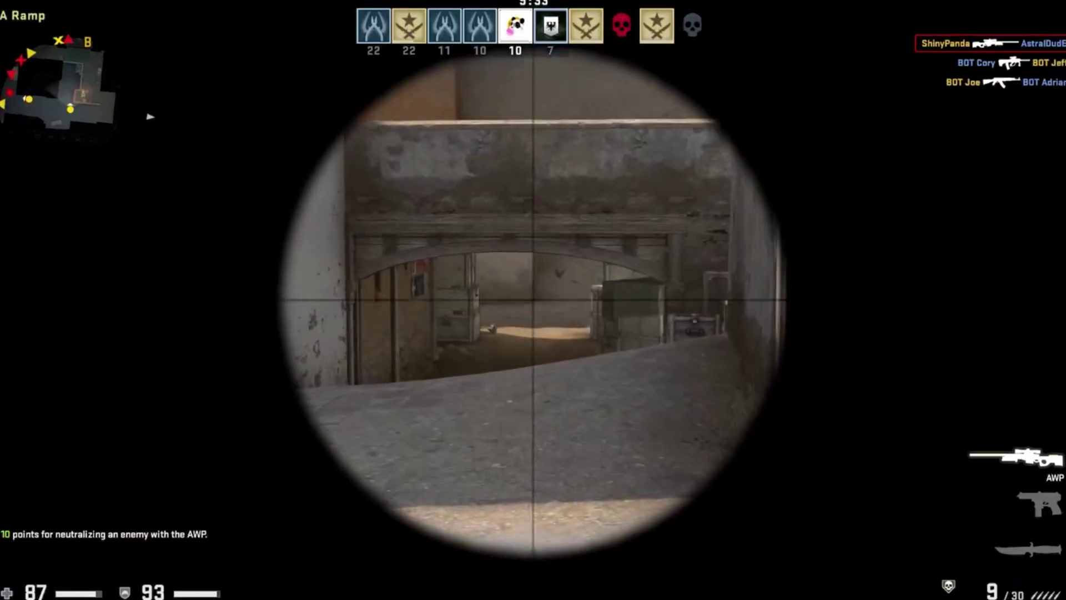
pyautogui.rightClick(533, 300)
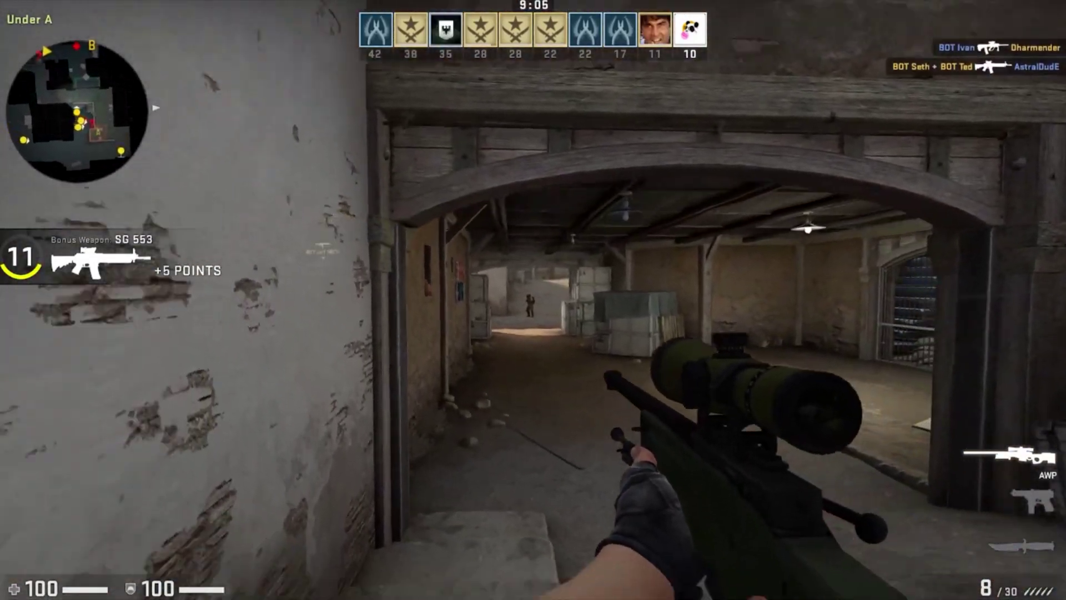
pyautogui.click(533, 300)
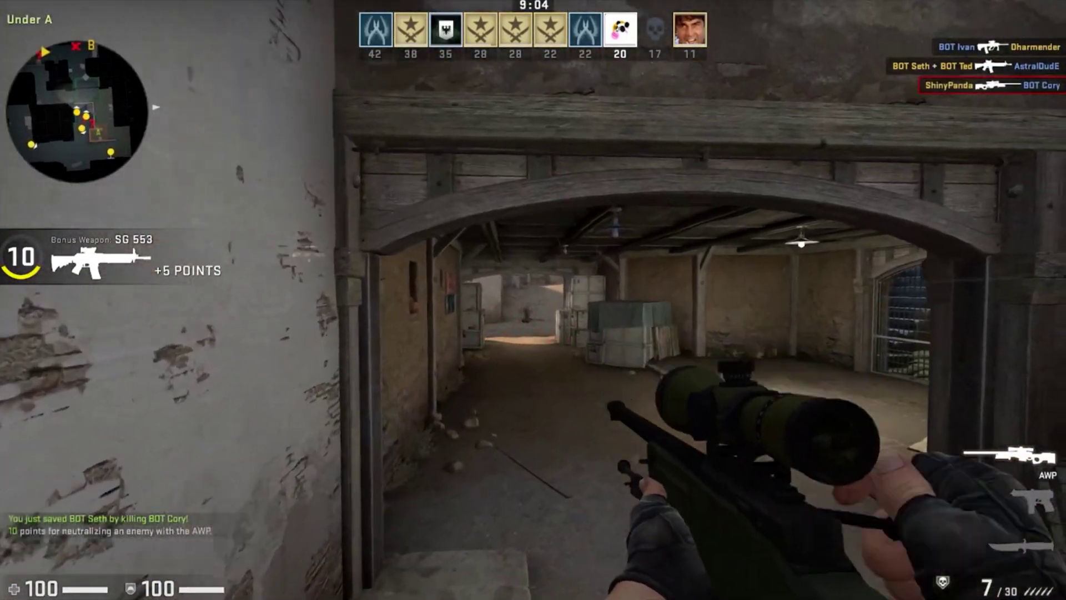
pyautogui.press('2')
pyautogui.press('1')
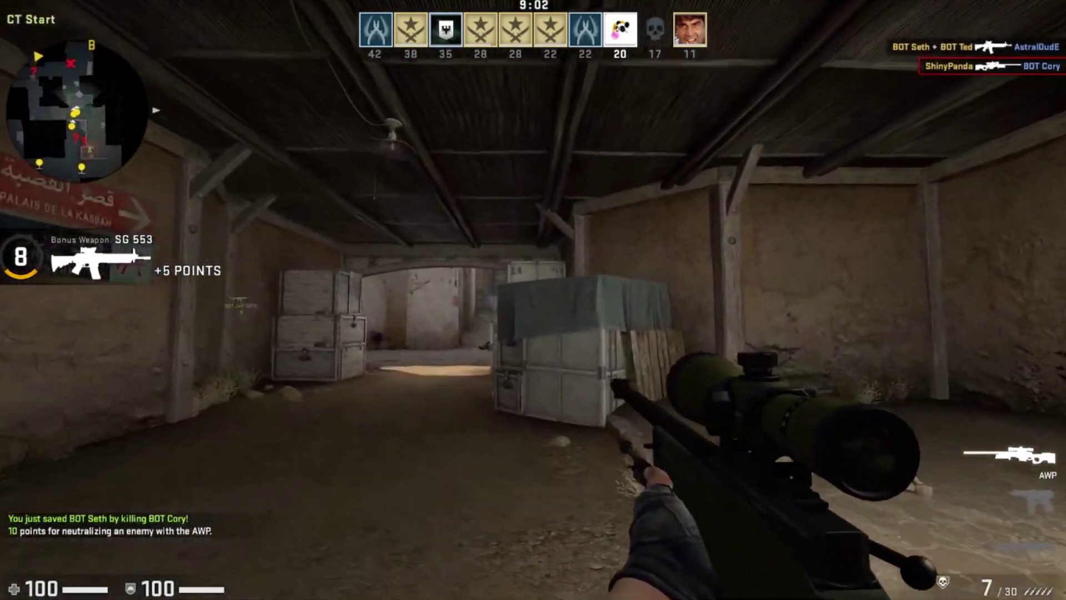
pyautogui.press('w')
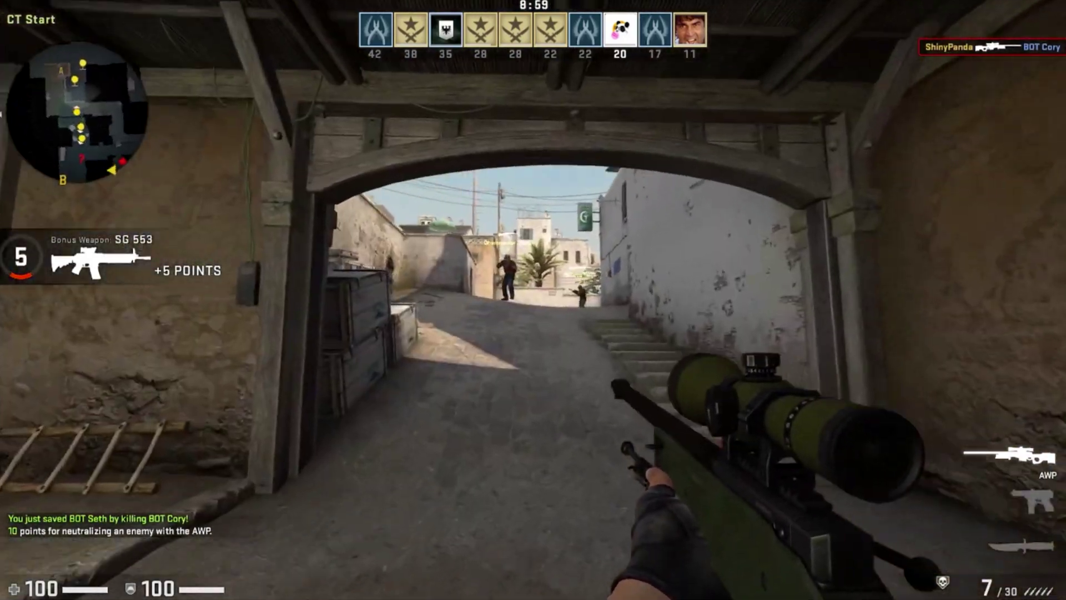
pyautogui.rightClick(533, 300)
pyautogui.press('2')
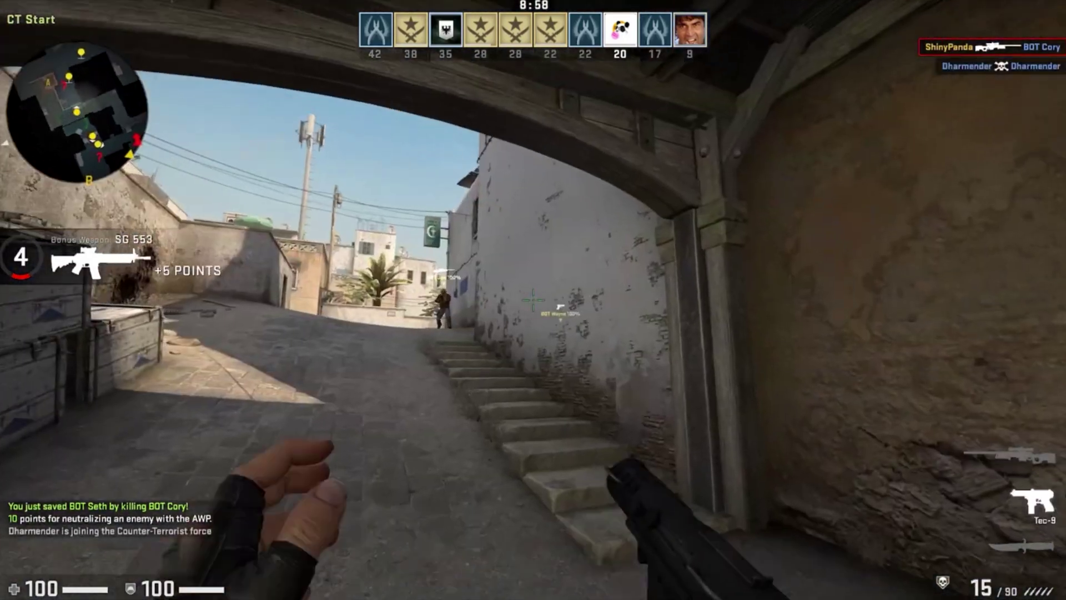
pyautogui.press('w')
pyautogui.press('1')
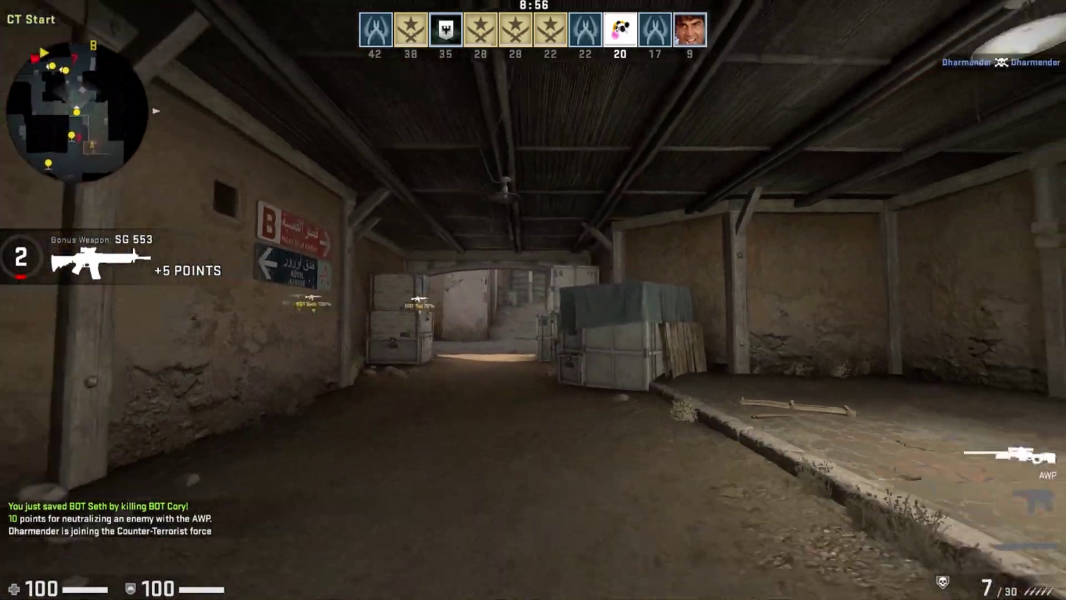
pyautogui.press('w')
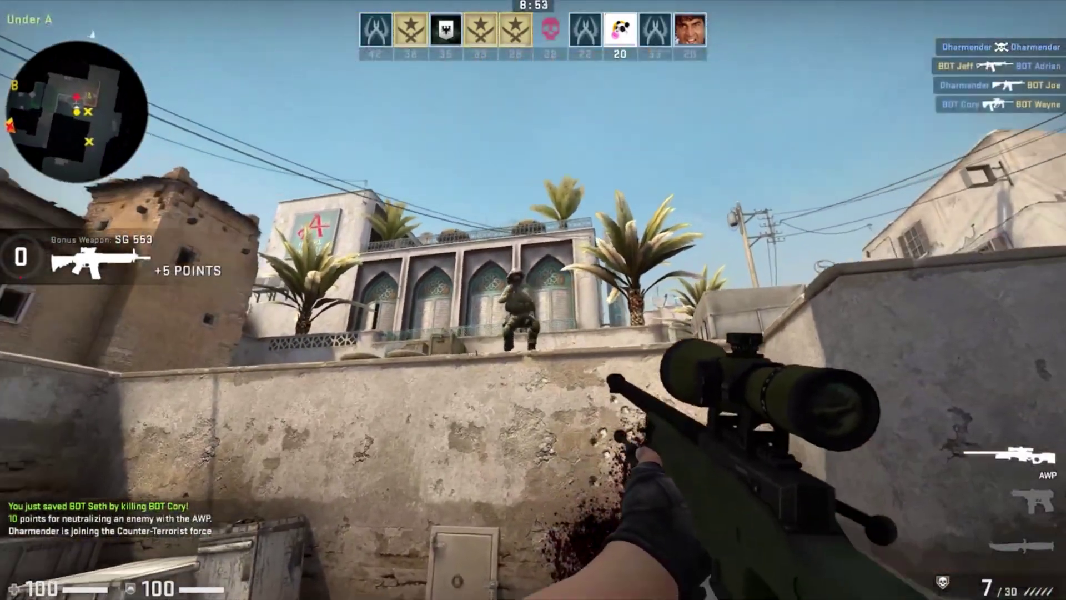
pyautogui.click(533, 300)
pyautogui.press('2')
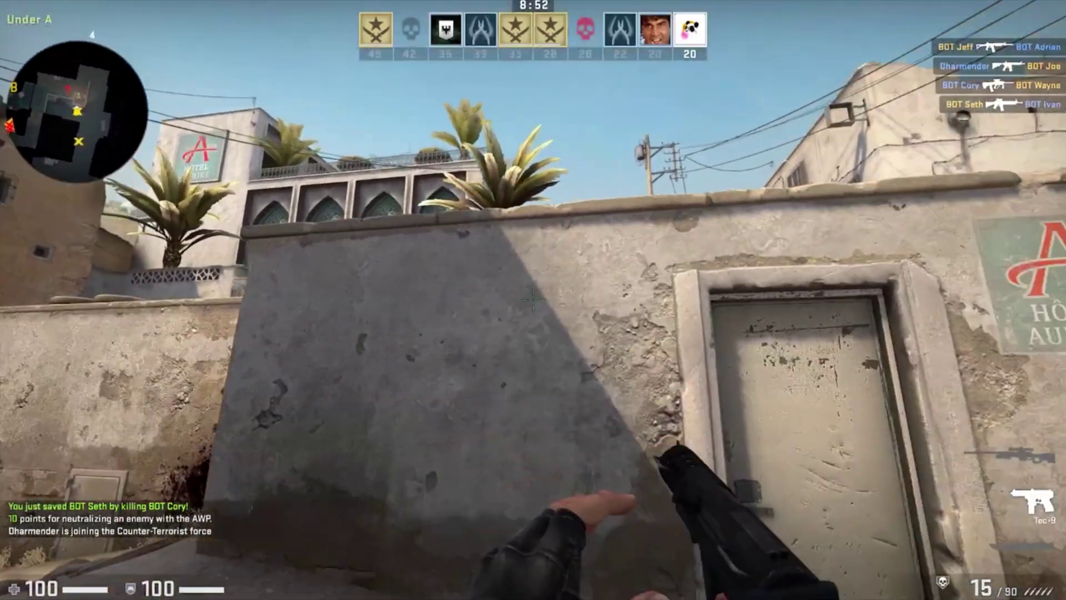
pyautogui.press('1')
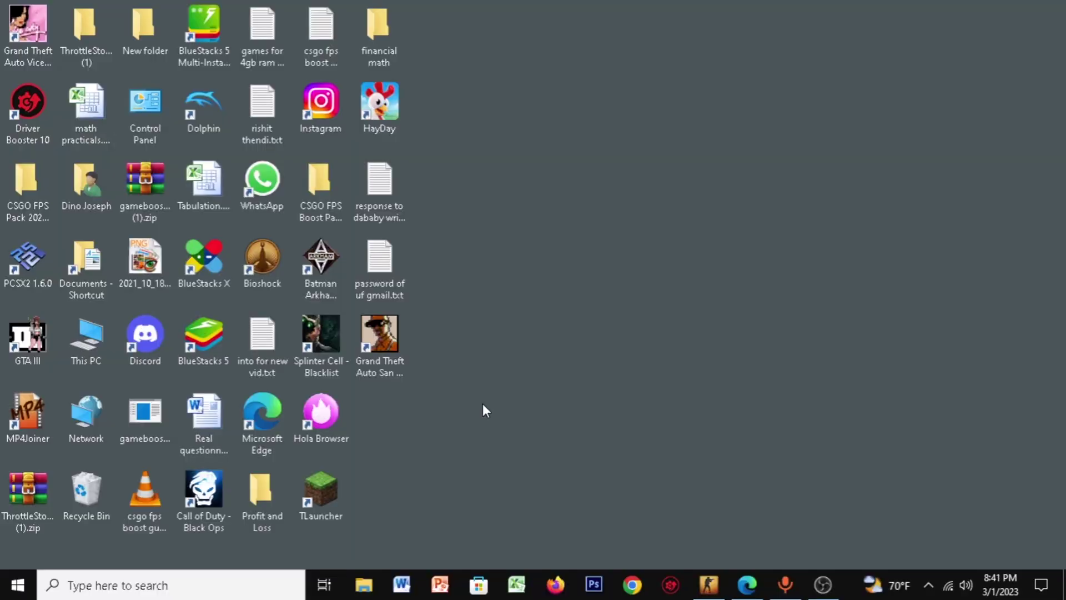
# - Search Windows for "updates" and open the Check for updates system settings
pyautogui.click(17, 584)
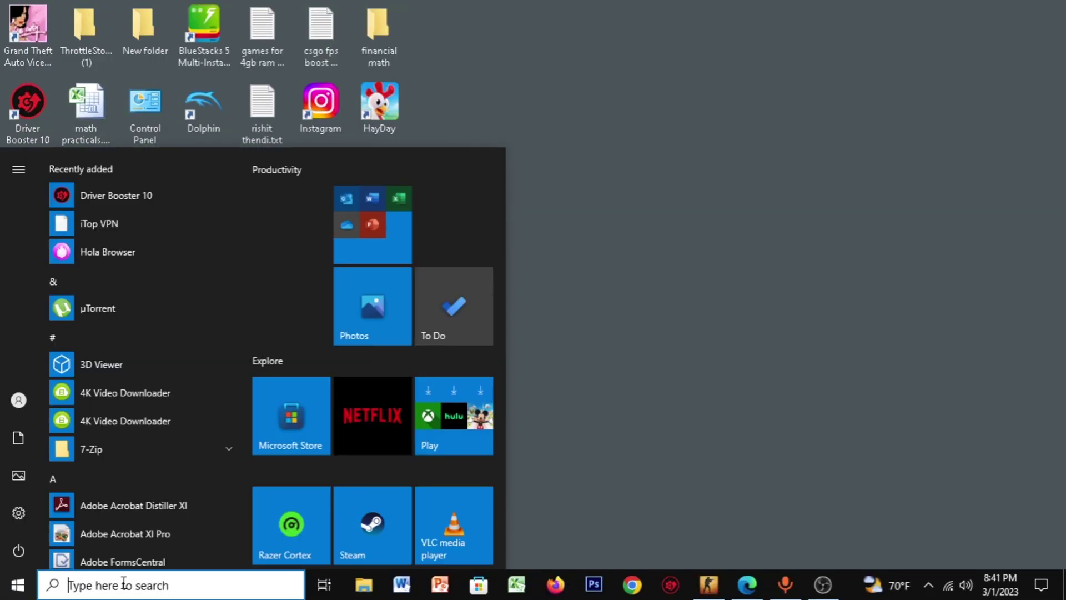
pyautogui.write('updates')
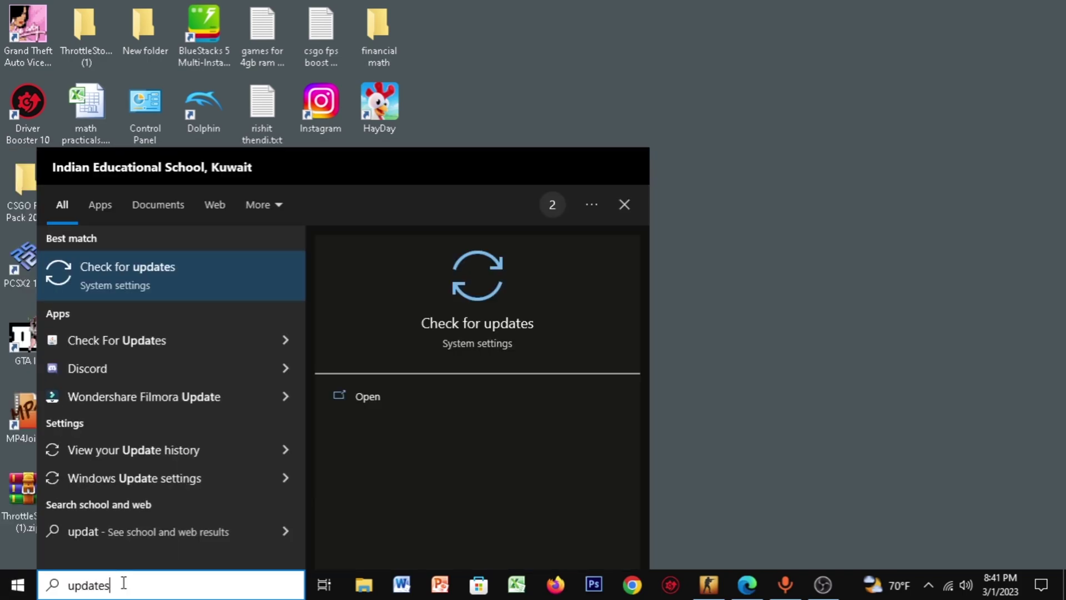
pyautogui.click(127, 272)
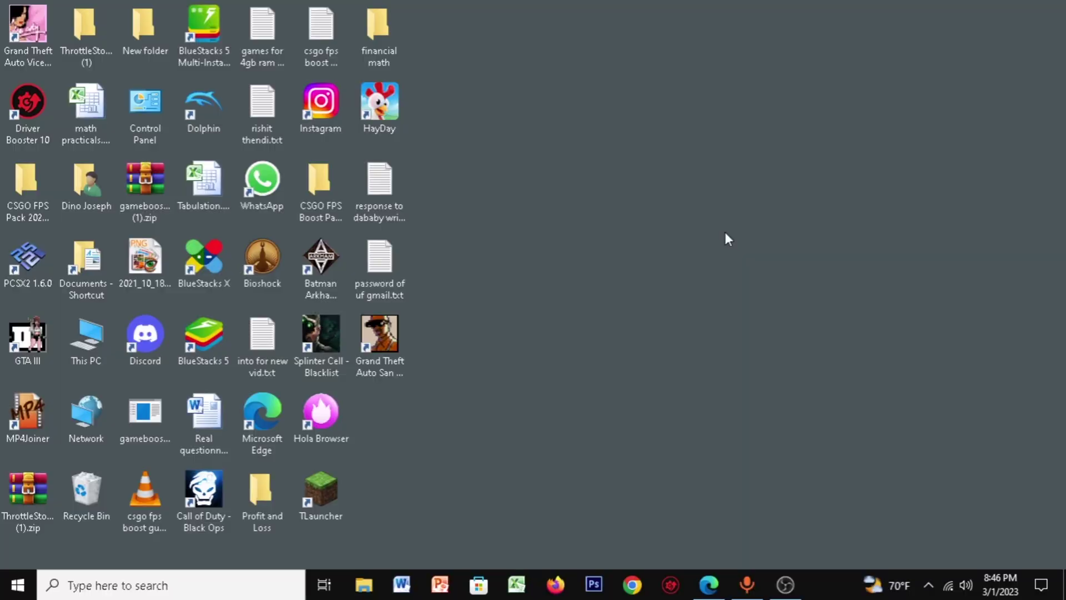
# - Open Control Panel through a search for "control" and set its items to be viewed by Category
pyautogui.press('super')
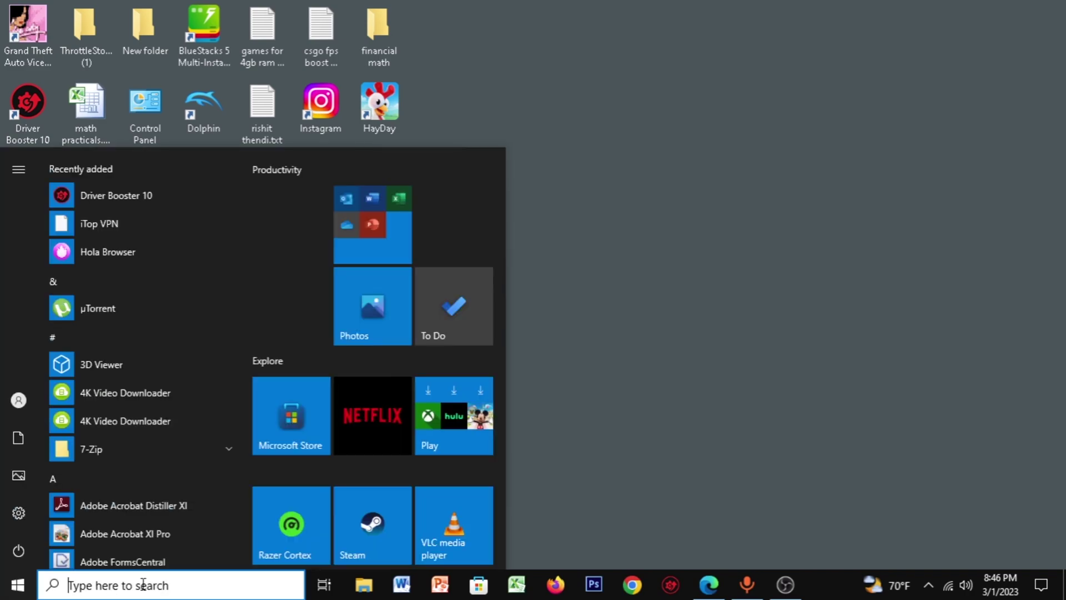
pyautogui.write('control')
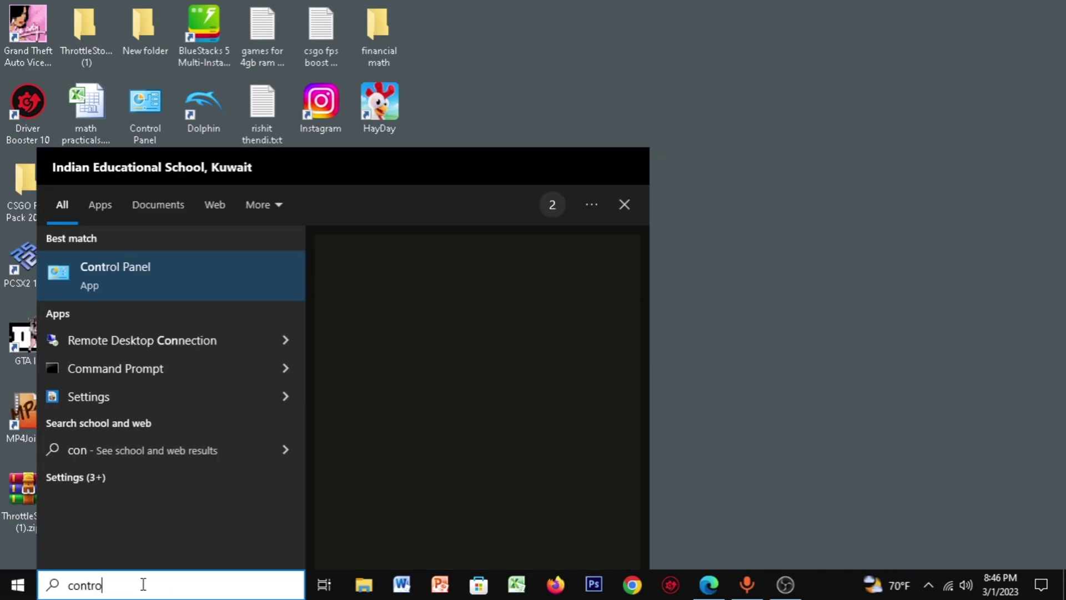
pyautogui.click(239, 282)
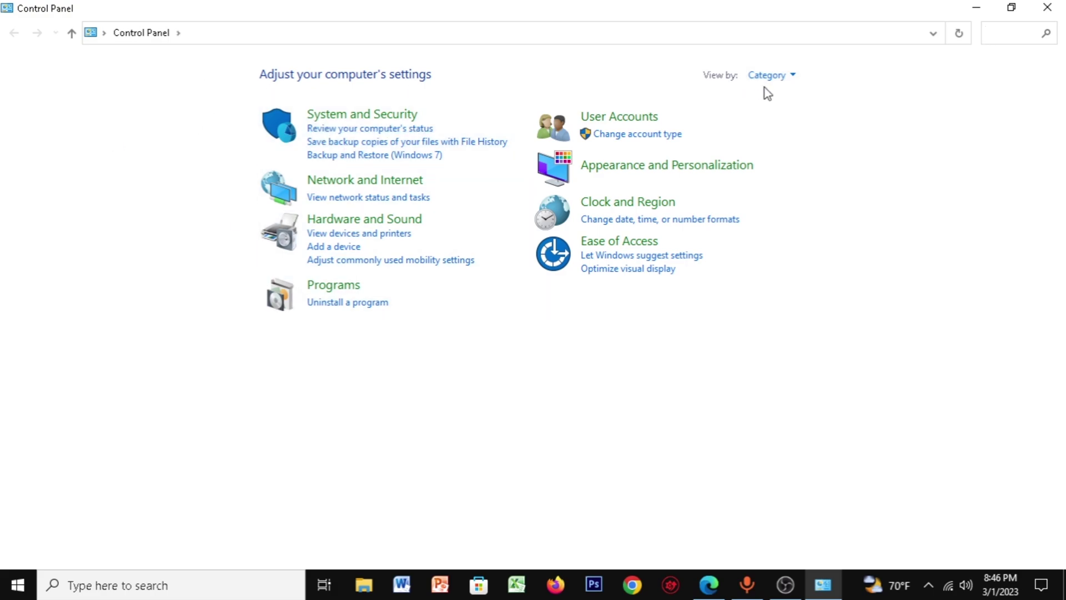
pyautogui.click(791, 78)
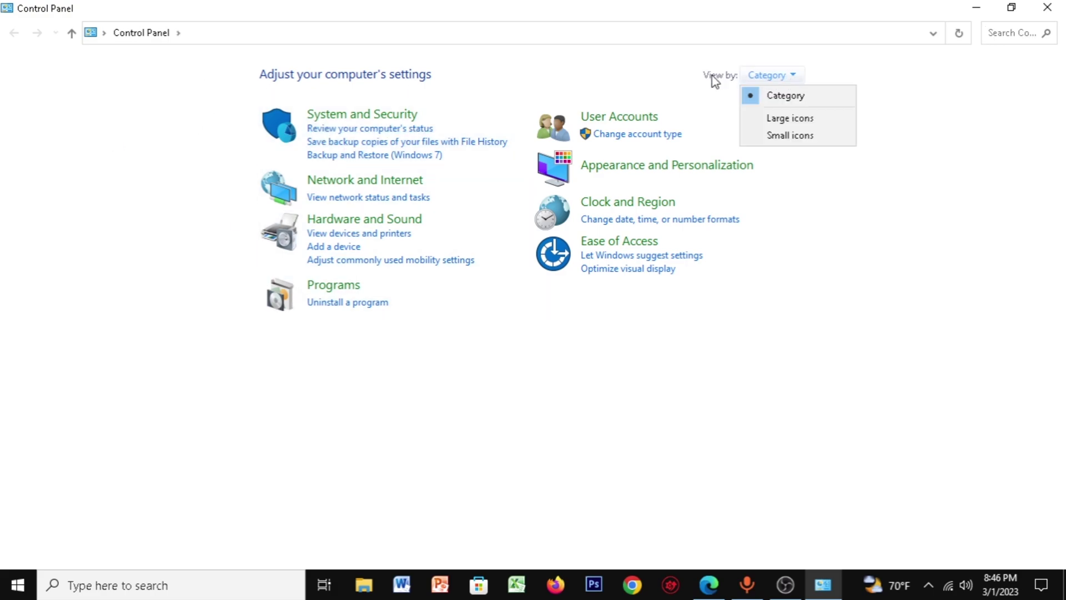
pyautogui.click(795, 98)
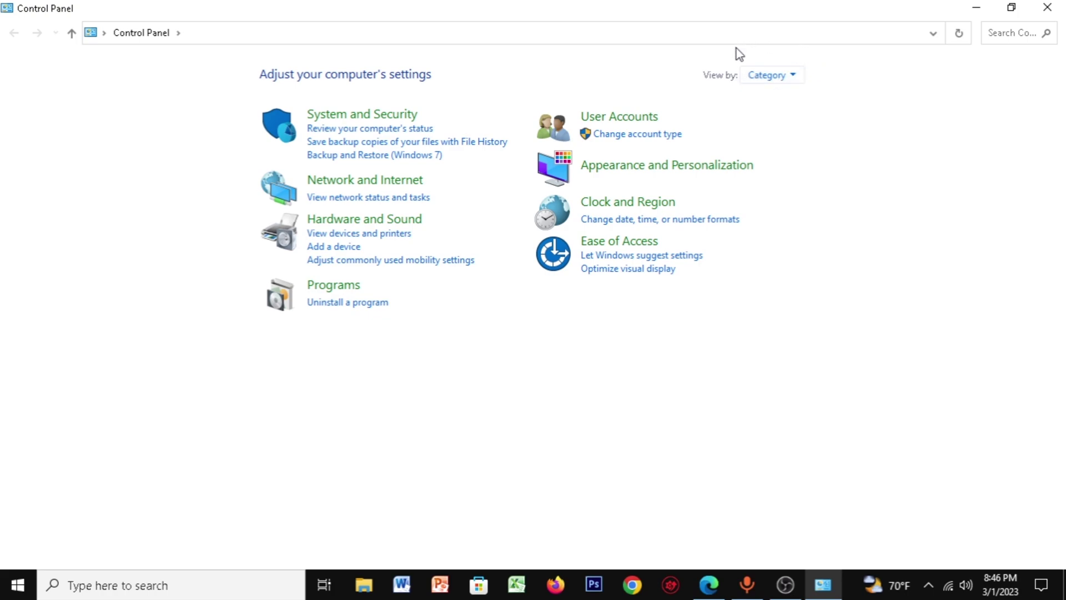
# - Open the Network Connections list of adapters from the Network and Sharing Center under Network and Internet
pyautogui.click(397, 184)
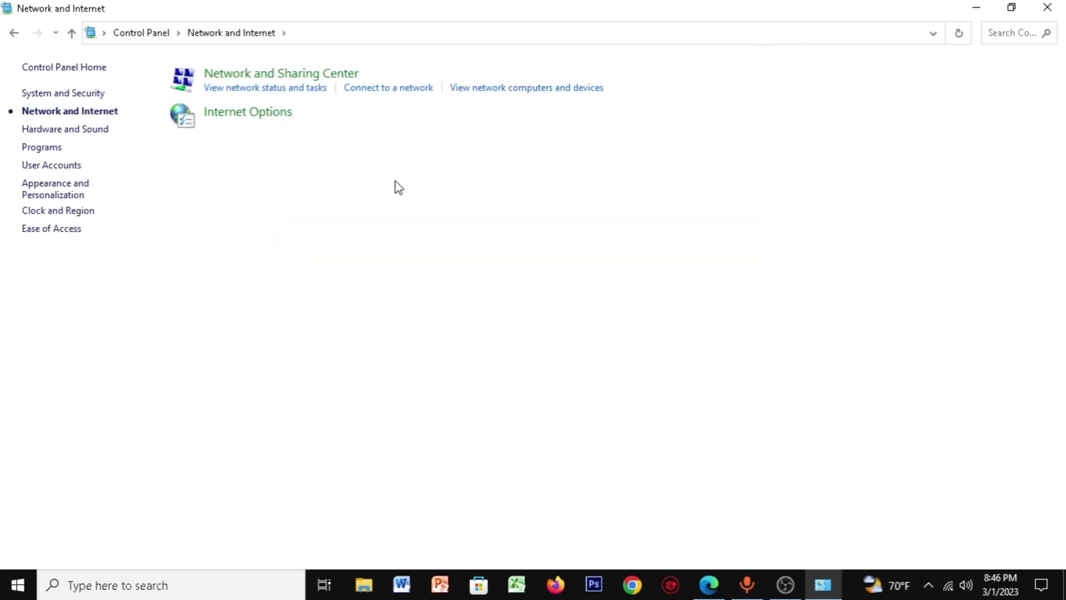
pyautogui.click(277, 75)
pyautogui.click(102, 96)
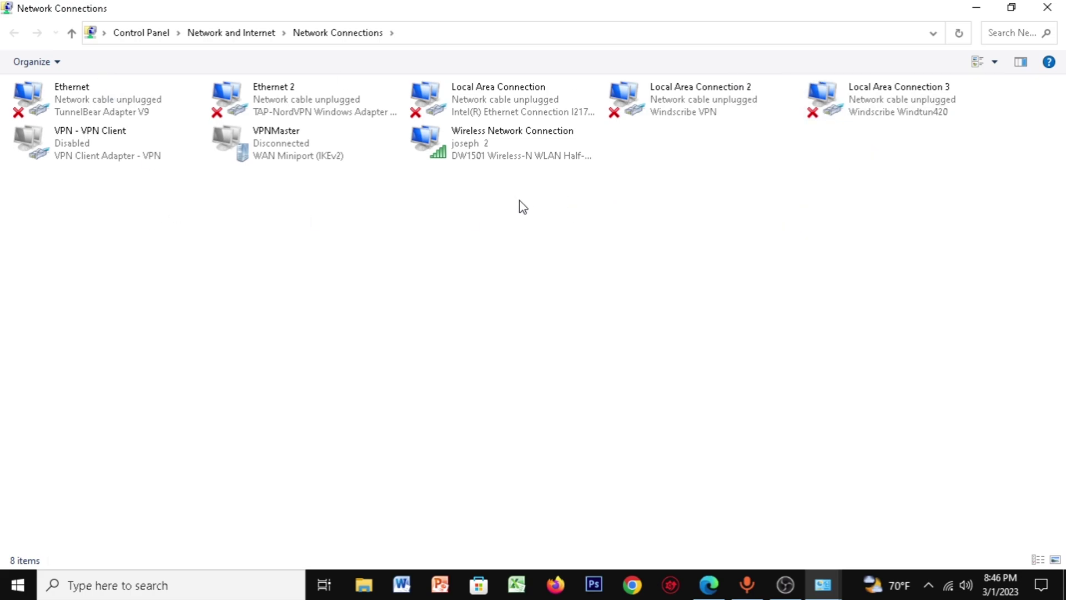
# - Open the properties of Wireless Network Connection and the configuration of its DW1501 Wireless-N WLAN Half-Mini Card
pyautogui.click(497, 143)
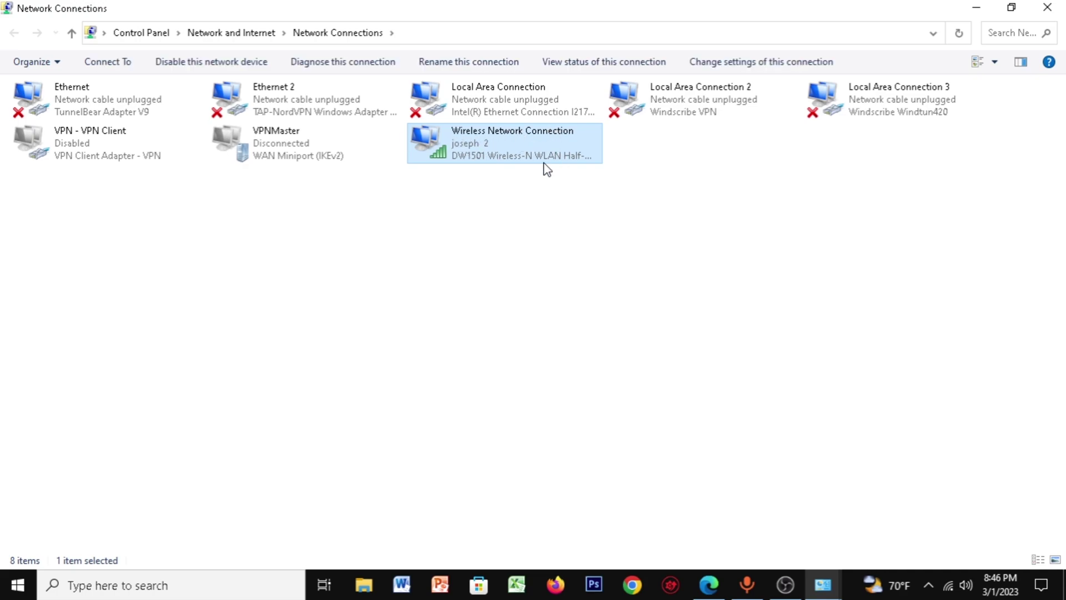
pyautogui.rightClick(479, 143)
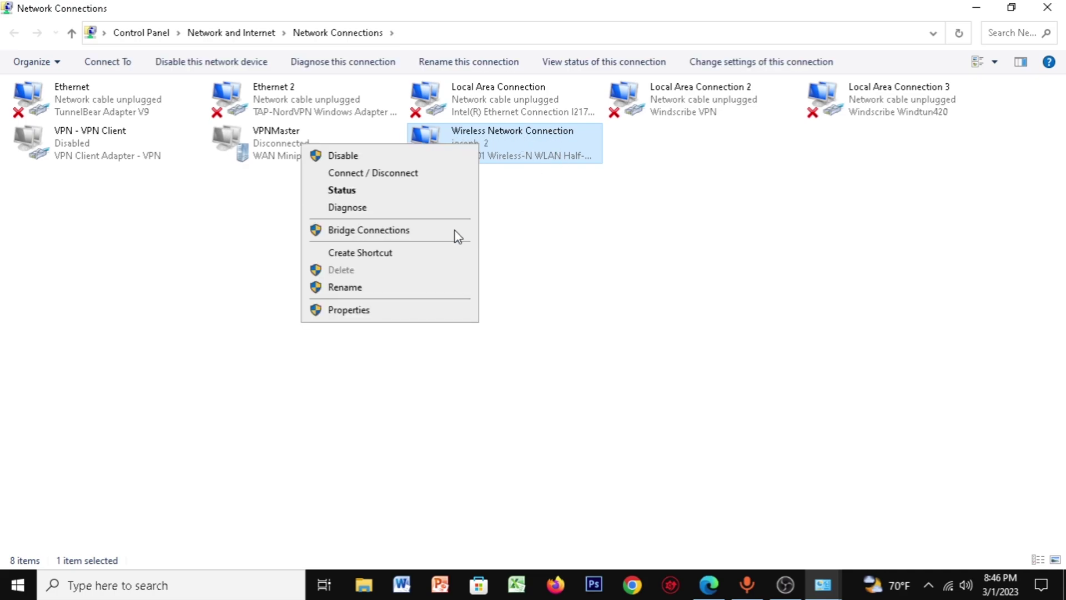
pyautogui.click(408, 312)
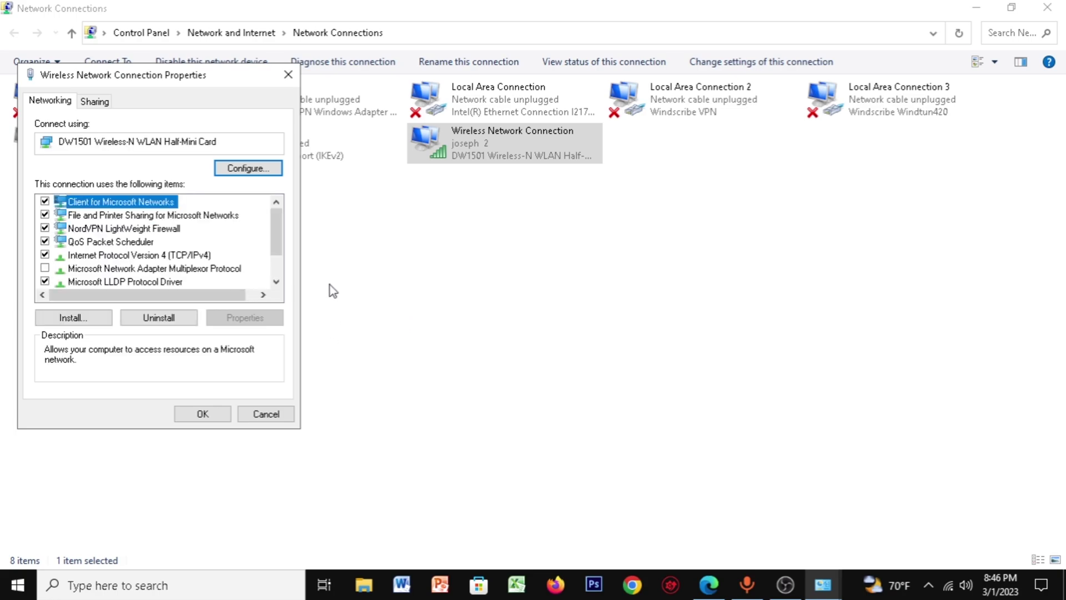
pyautogui.moveTo(139, 83); pyautogui.dragTo(473, 115)
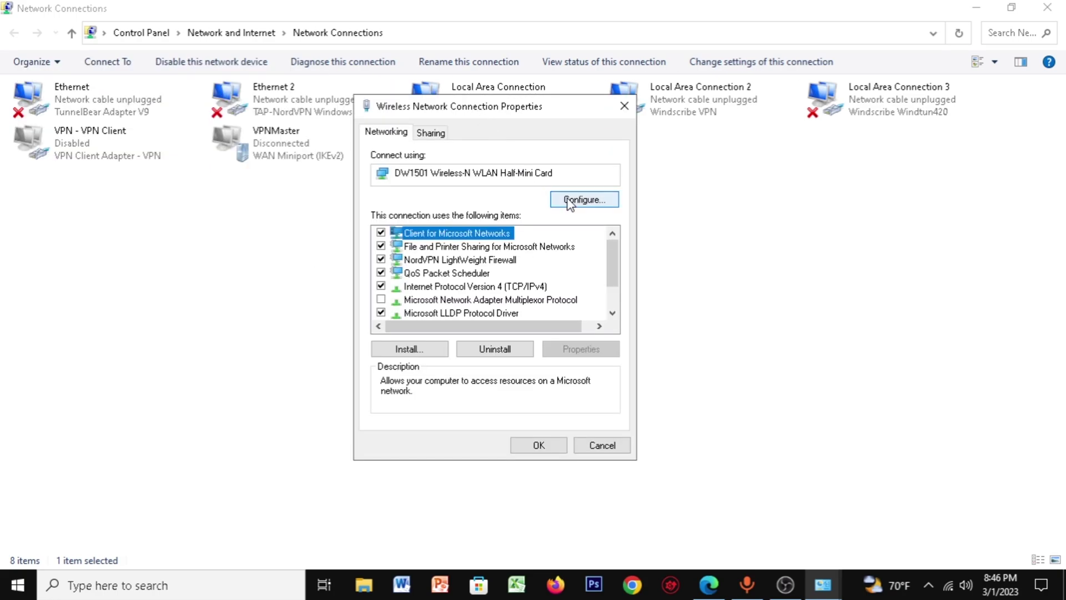
pyautogui.click(576, 203)
# - Disable "Allow the computer to turn off this device to save power" for the wireless card, accept the settings and close Network Connections
pyautogui.moveTo(241, 43); pyautogui.dragTo(538, 121)
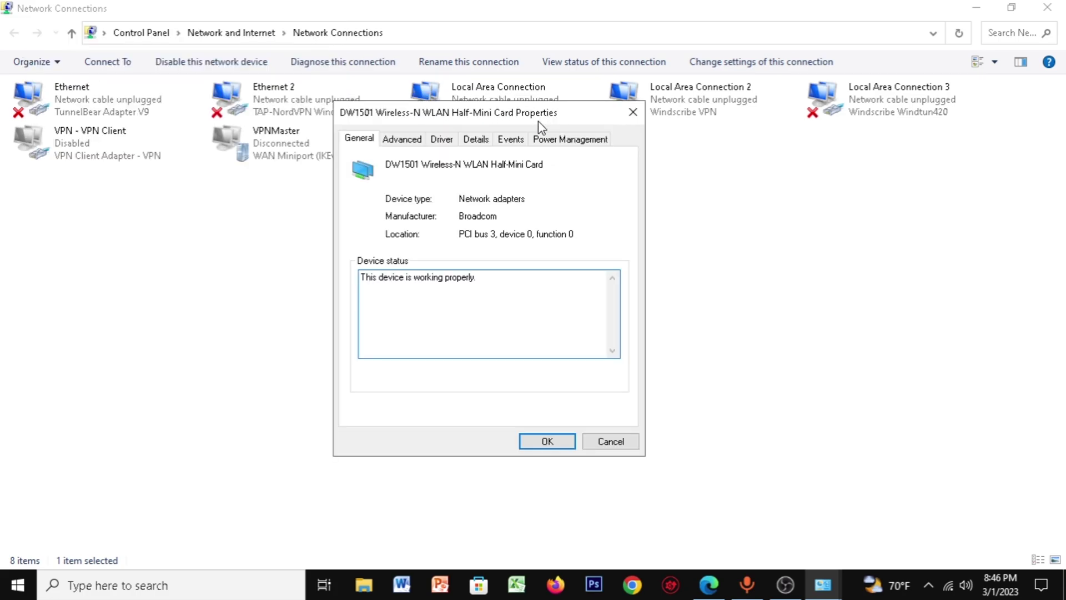
pyautogui.click(581, 140)
pyautogui.click(357, 202)
pyautogui.click(356, 202)
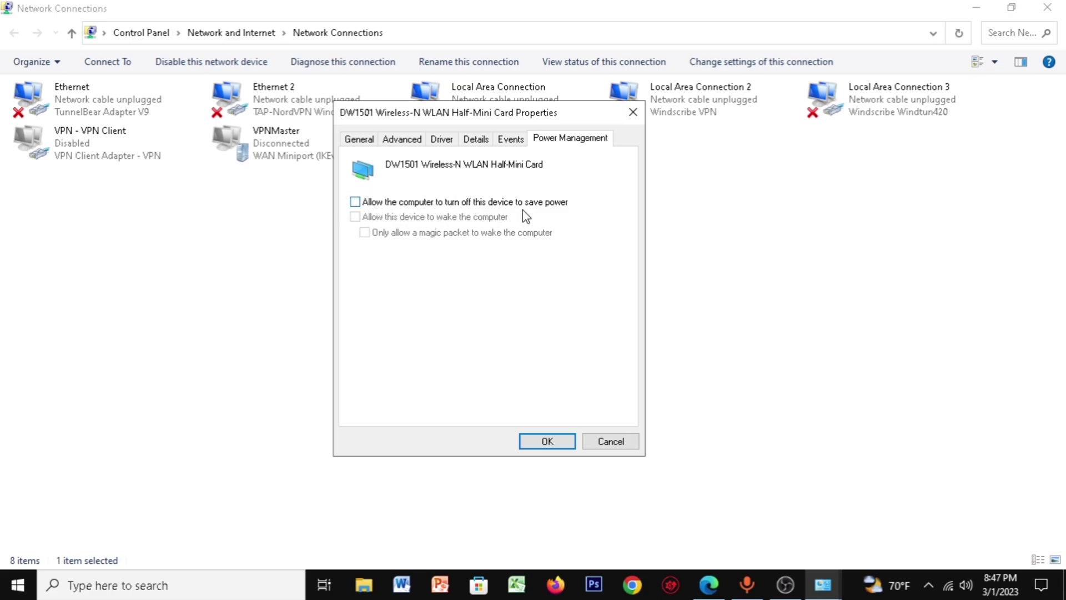
pyautogui.click(384, 202)
pyautogui.click(384, 203)
pyautogui.click(572, 443)
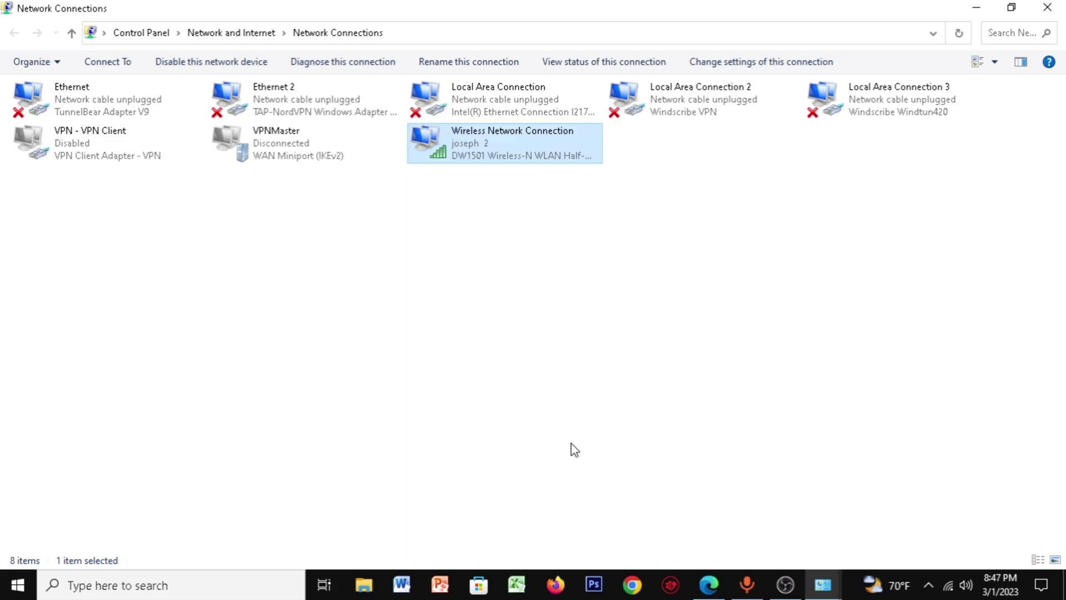
pyautogui.click(1062, 5)
pyautogui.click(1062, 5)
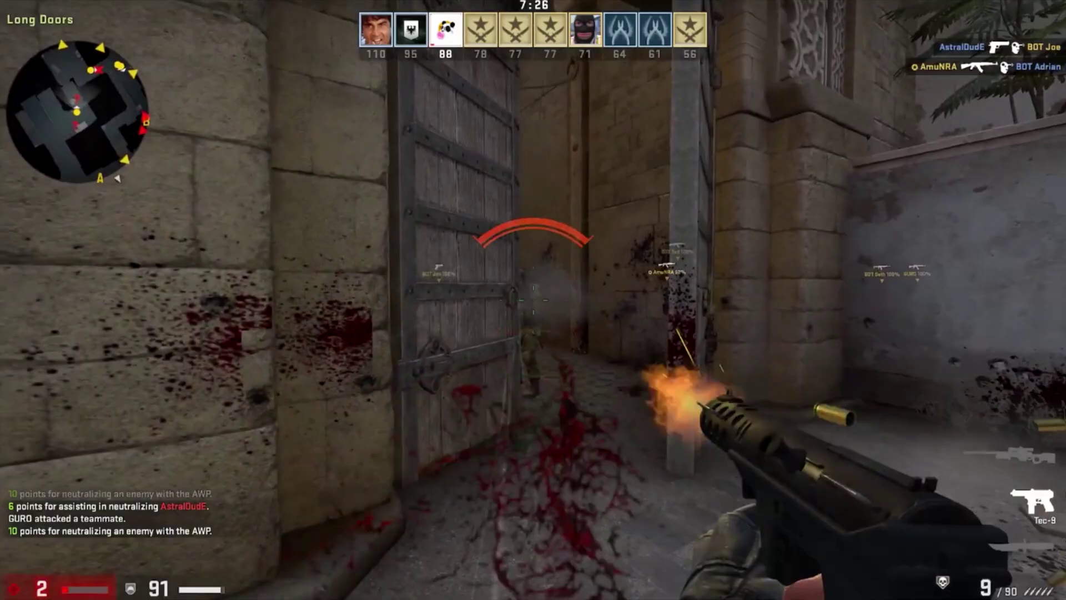
pyautogui.press('1')
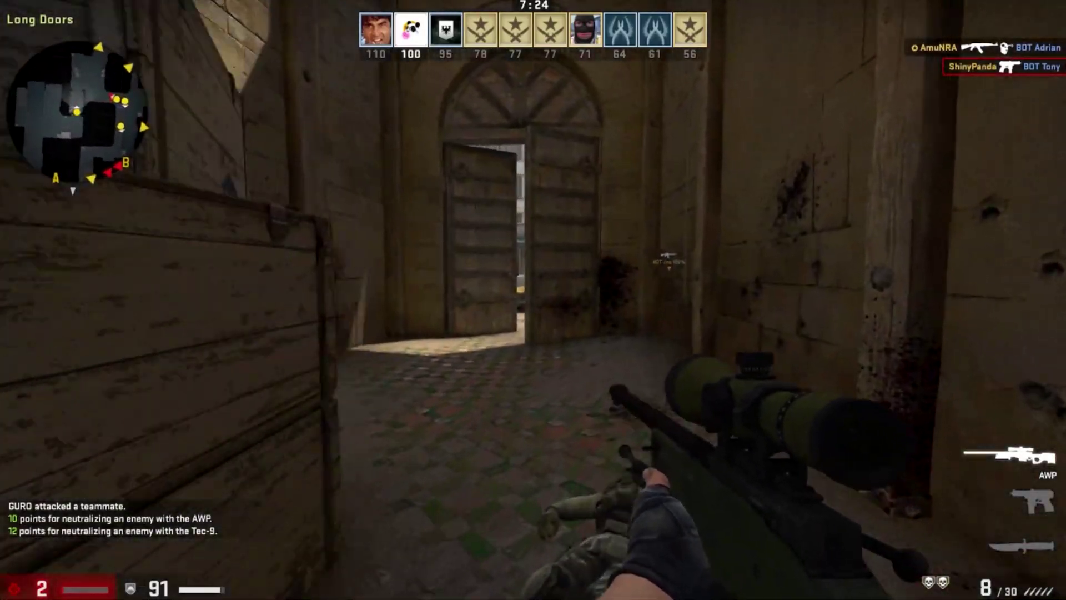
pyautogui.press('w')
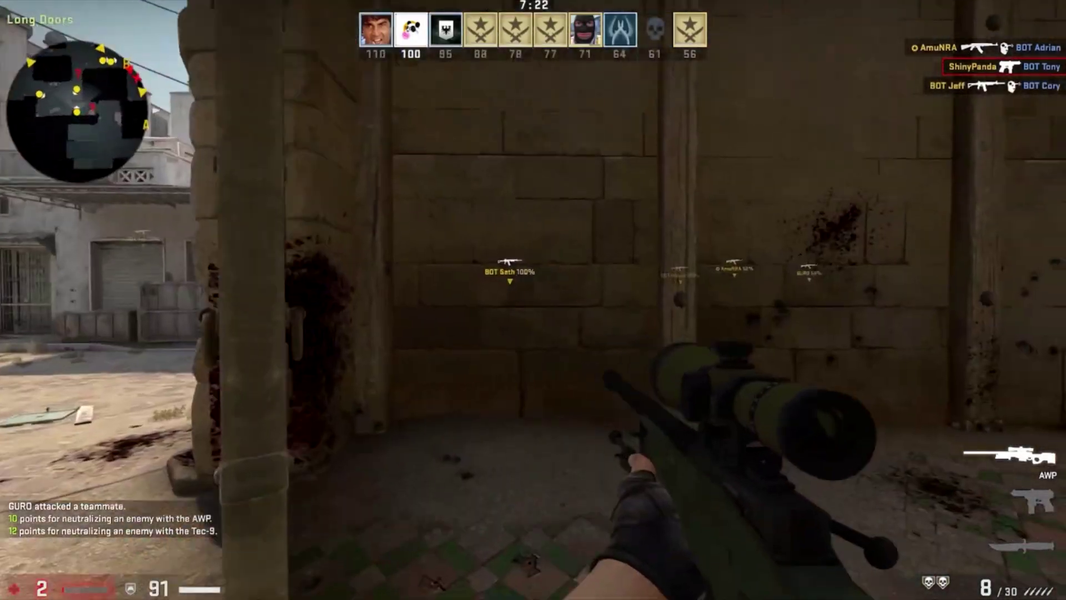
pyautogui.press('w')
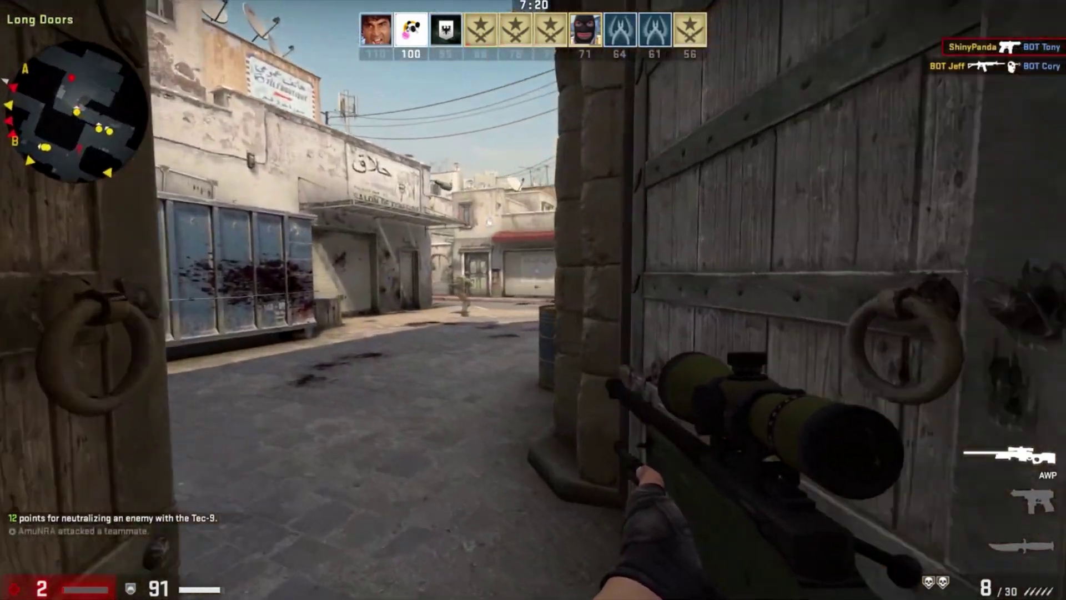
pyautogui.rightClick(534, 300)
pyautogui.click(533, 300)
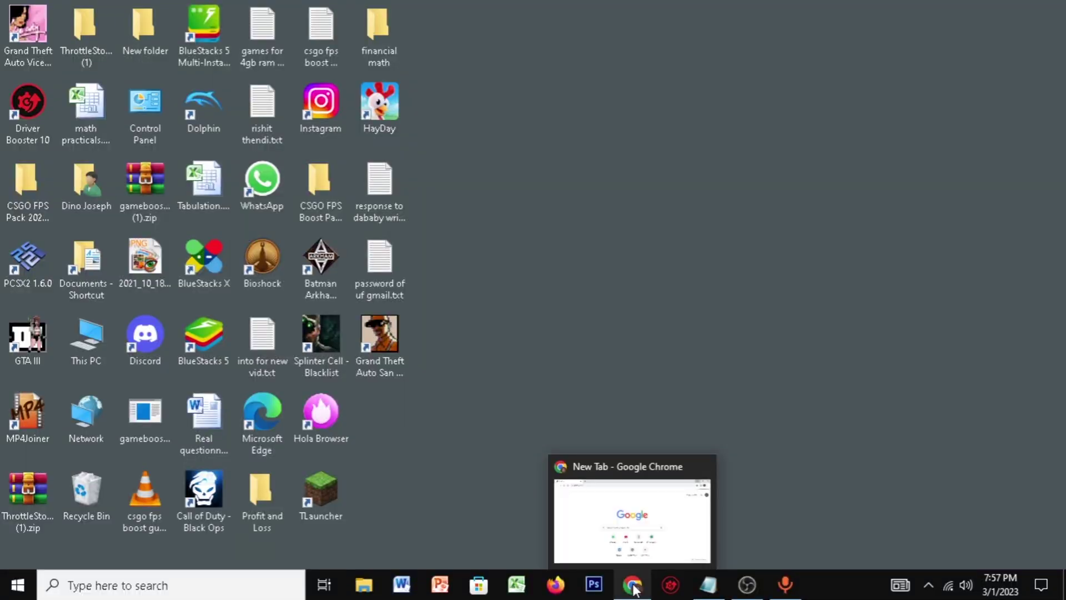
# - Search the web for "drive booster" in Chrome and look over the Driver Booster page on iobit.com
pyautogui.click(633, 584)
pyautogui.click(268, 40)
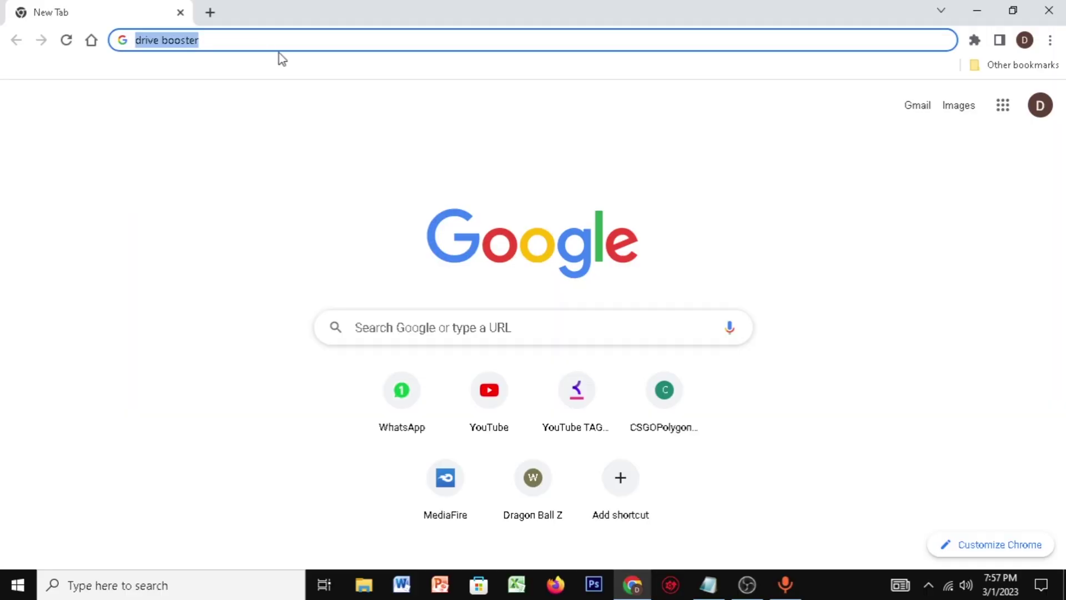
pyautogui.click(240, 39)
pyautogui.press('Return')
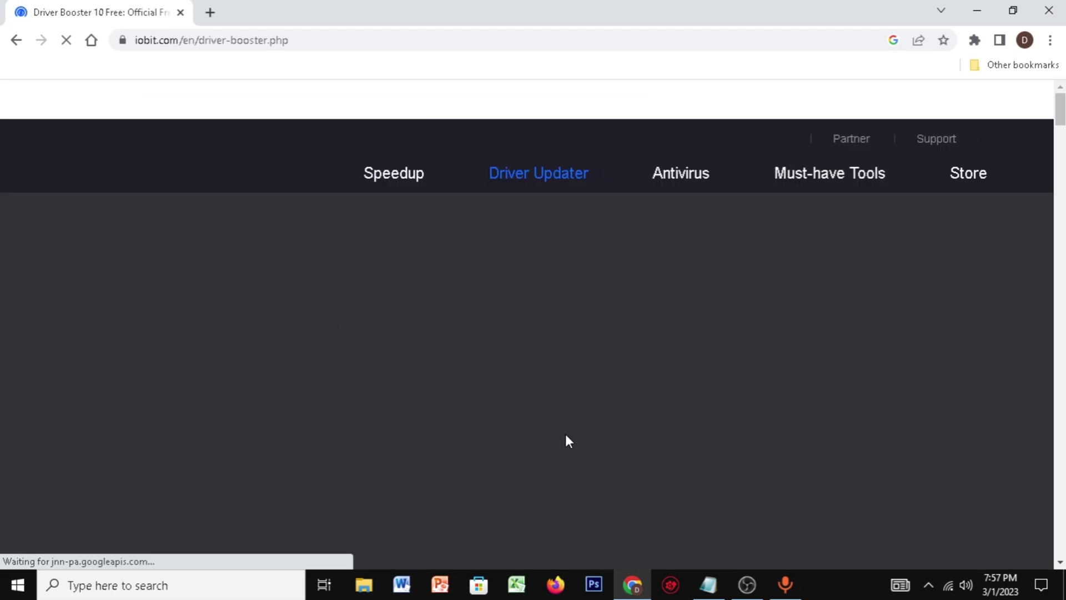
pyautogui.scroll(-3, 630, 417)
pyautogui.scroll(-1, 590, 357)
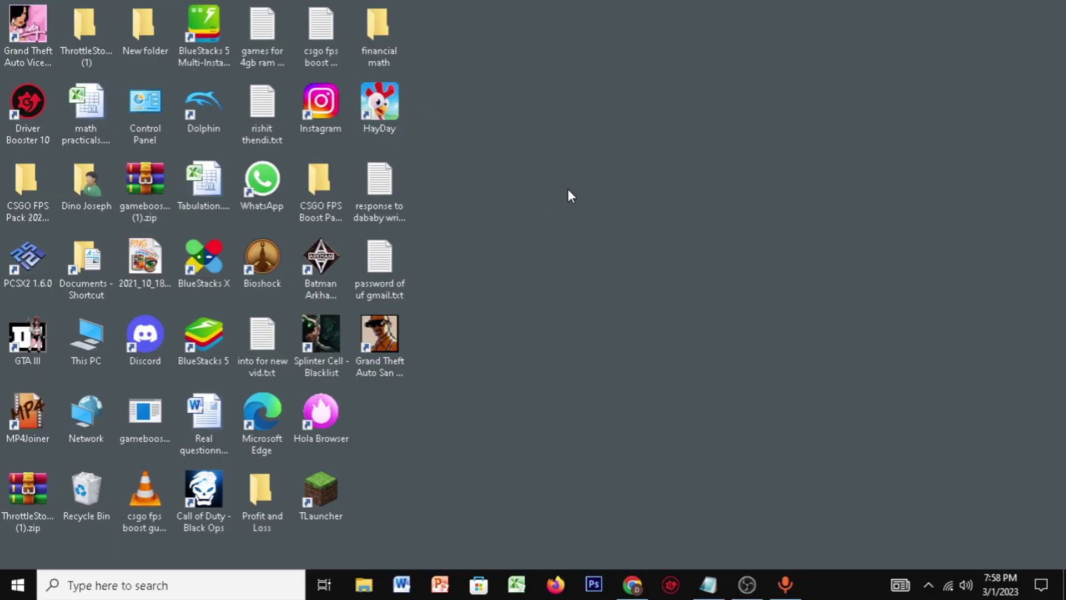
# - Launch Driver Booster 10 from the desktop and scan the PC for outdated drivers
pyautogui.click(42, 115)
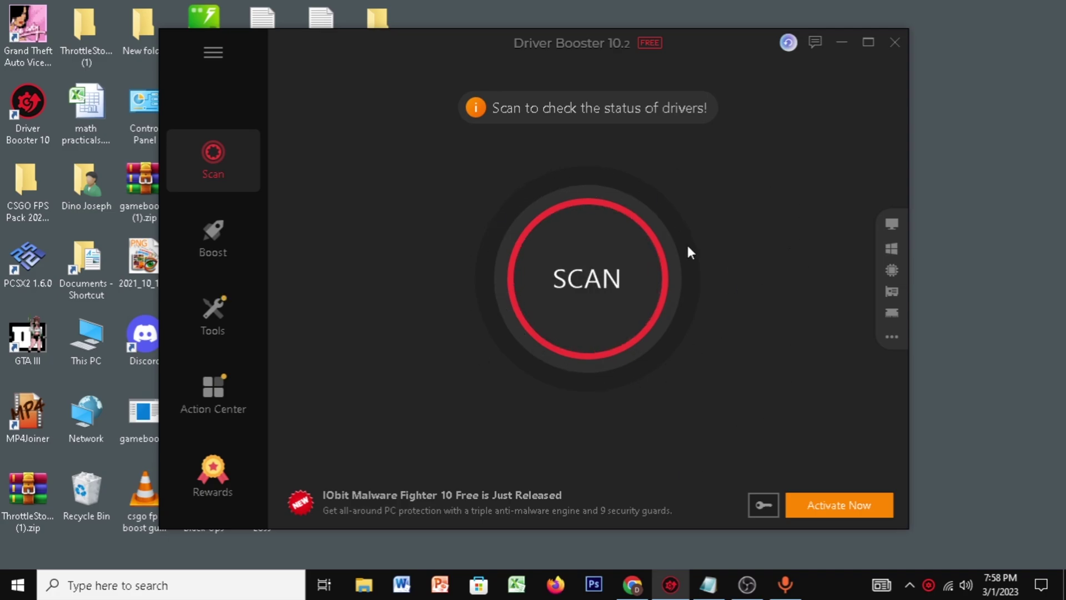
pyautogui.click(603, 262)
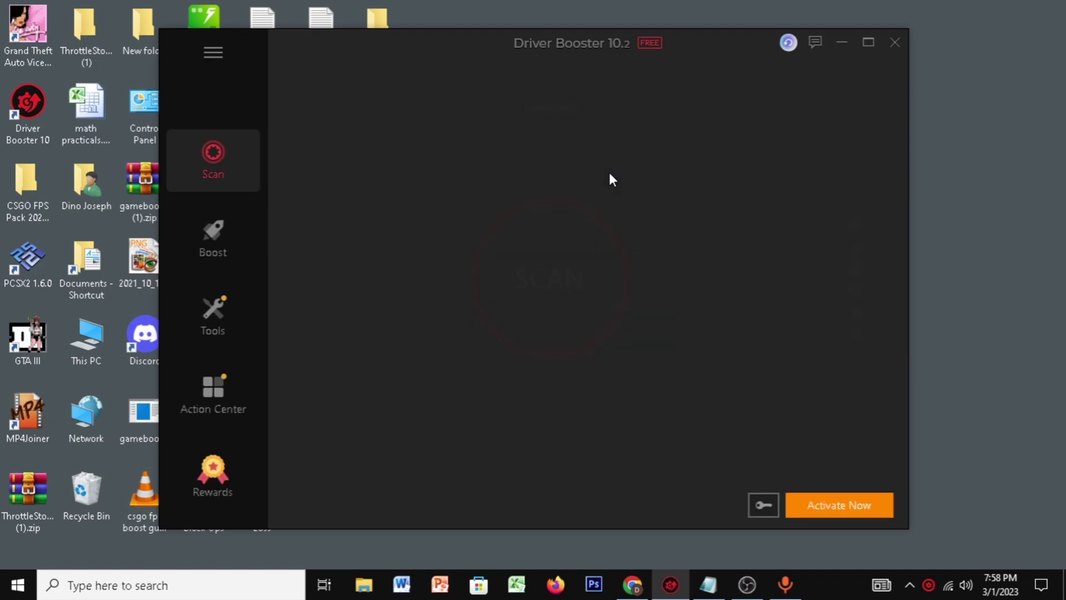
# - Review the outdated drivers found by the scan, start updating the selected ones and accept the installation notices
pyautogui.scroll(-5, 540, 336)
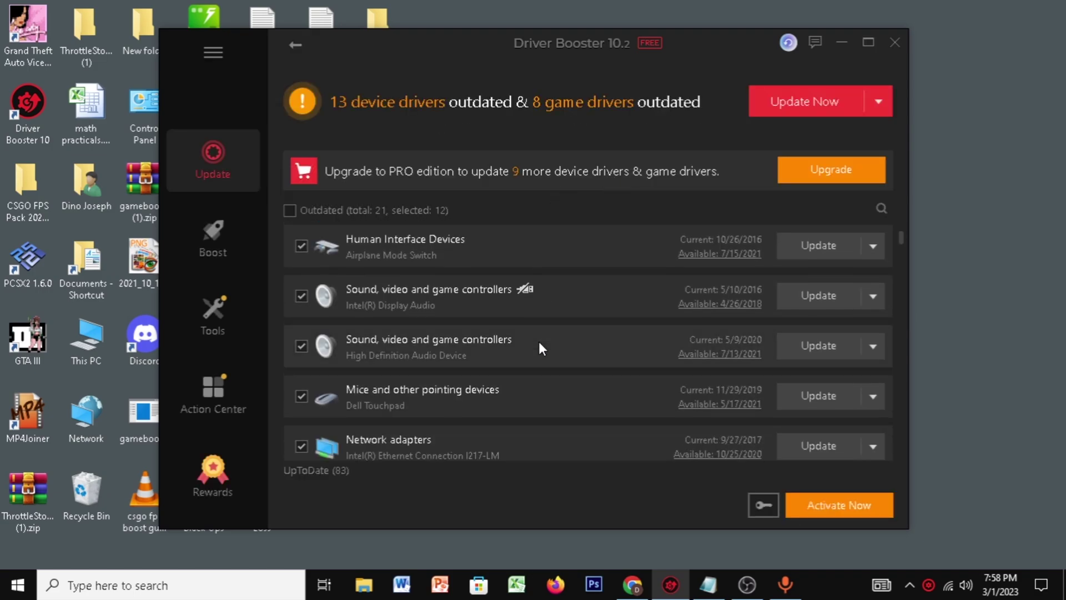
pyautogui.moveTo(902, 240); pyautogui.dragTo(902, 228)
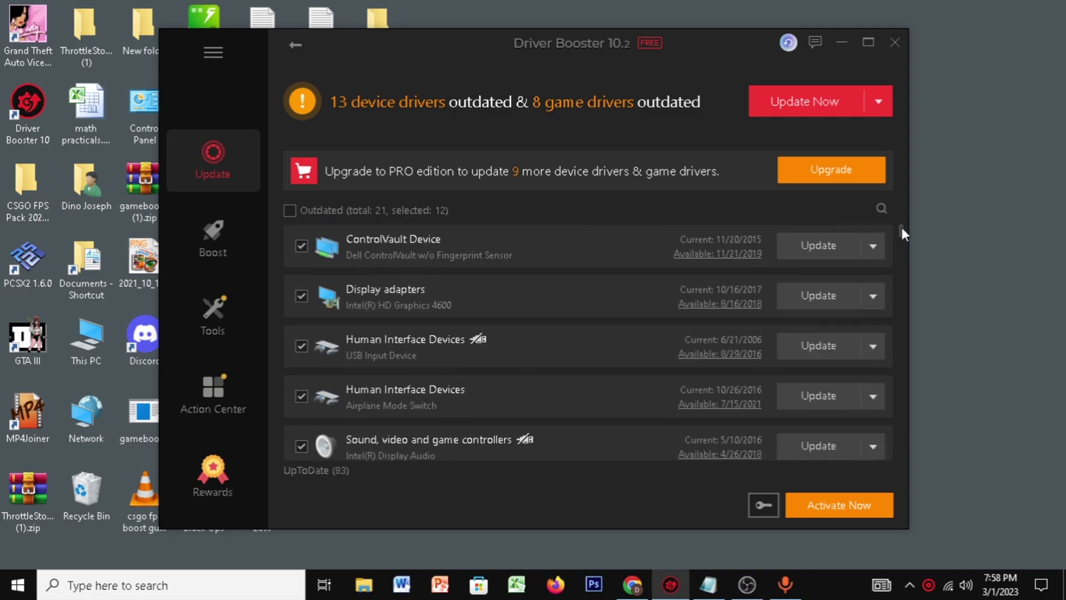
pyautogui.scroll(-3, 432, 373)
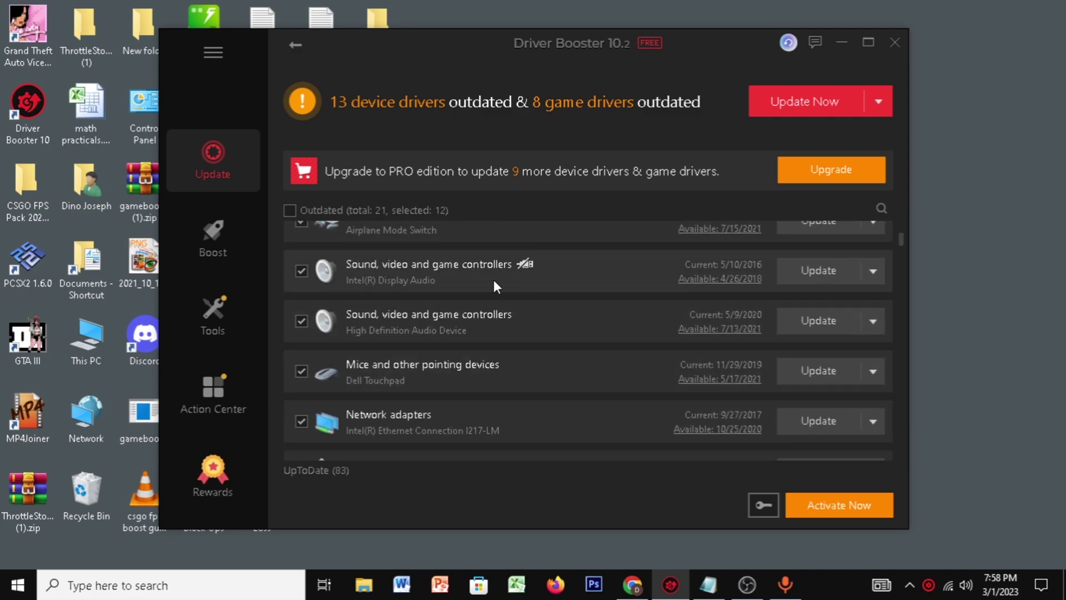
pyautogui.scroll(4, 528, 377)
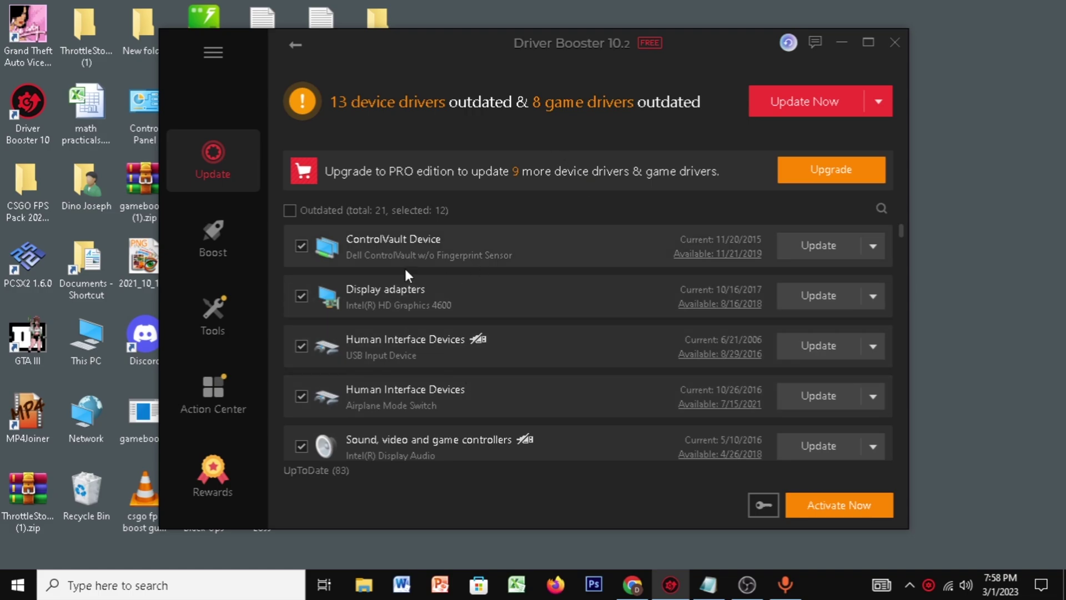
pyautogui.scroll(-7, 339, 433)
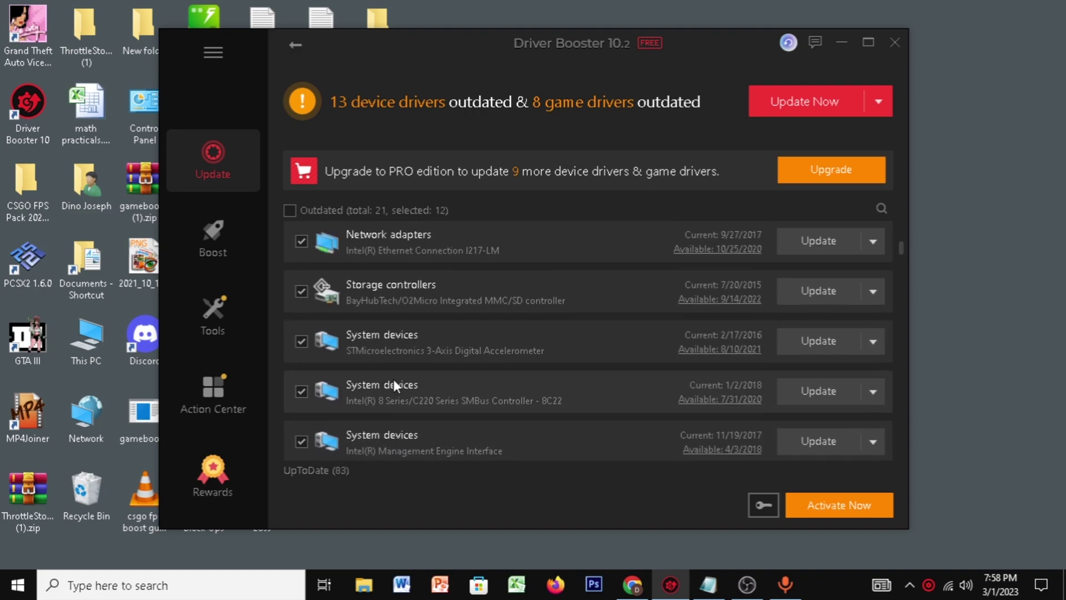
pyautogui.scroll(-3, 393, 379)
pyautogui.scroll(5, 446, 377)
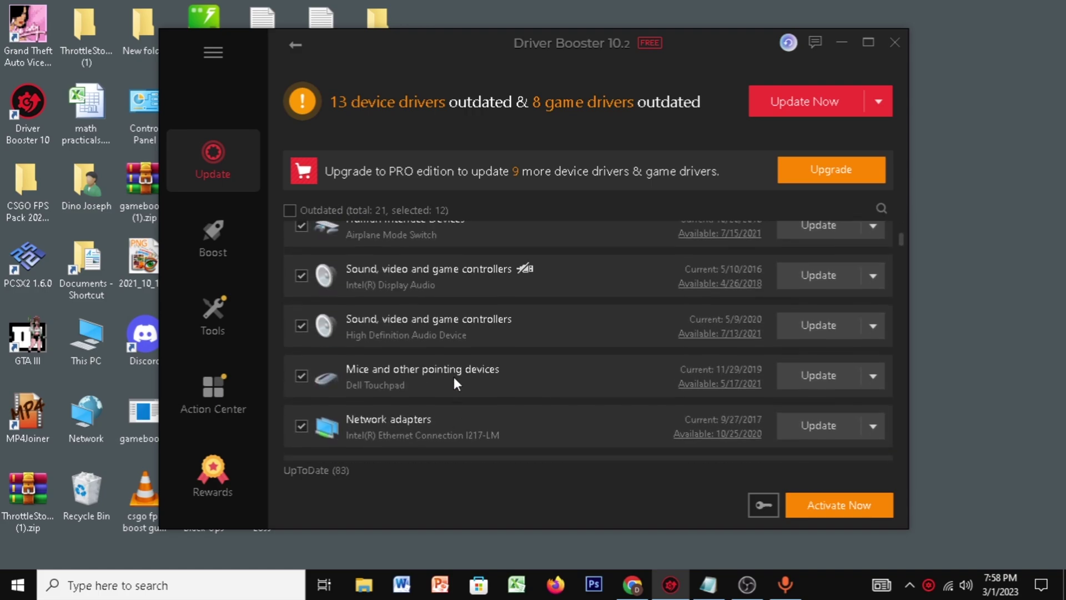
pyautogui.scroll(-3, 850, 125)
pyautogui.click(839, 99)
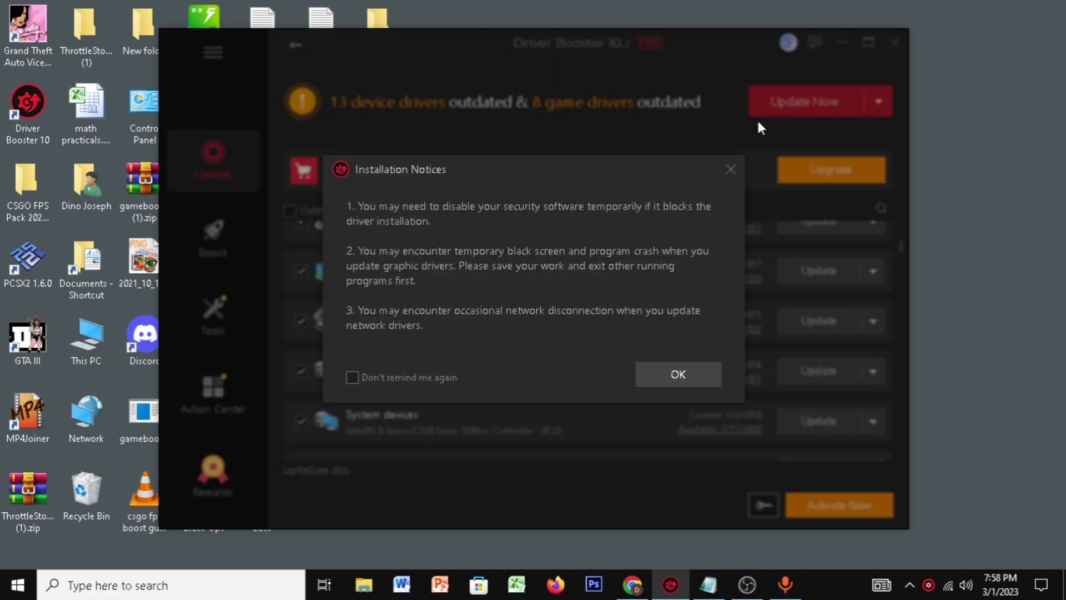
pyautogui.click(672, 373)
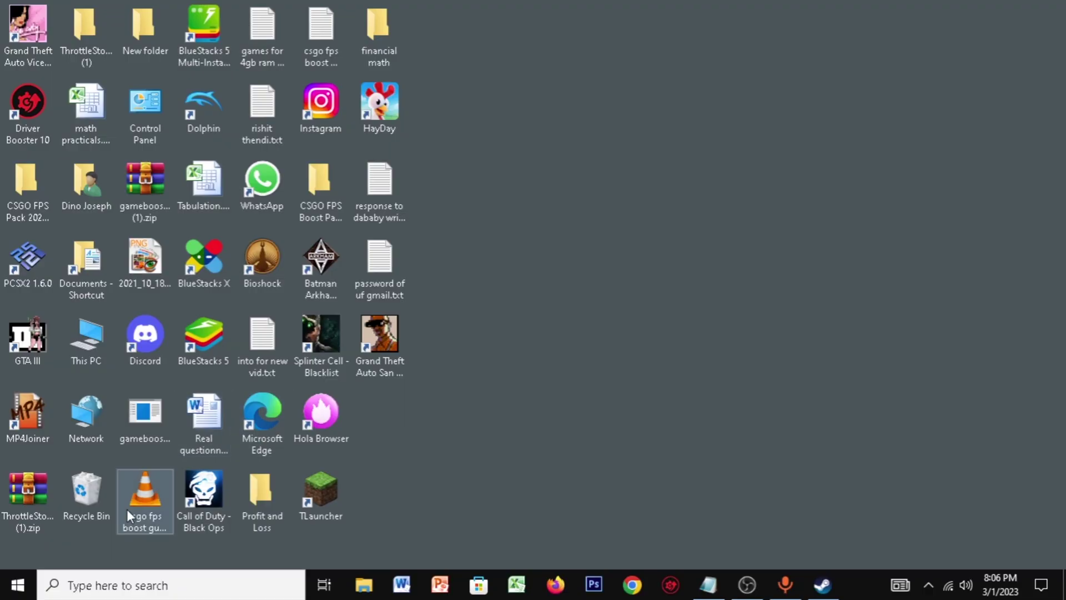
# - Find the Run app through a search for "run" and execute the command "bcdedit /set hypervisorlaunchtype off"
pyautogui.click(22, 588)
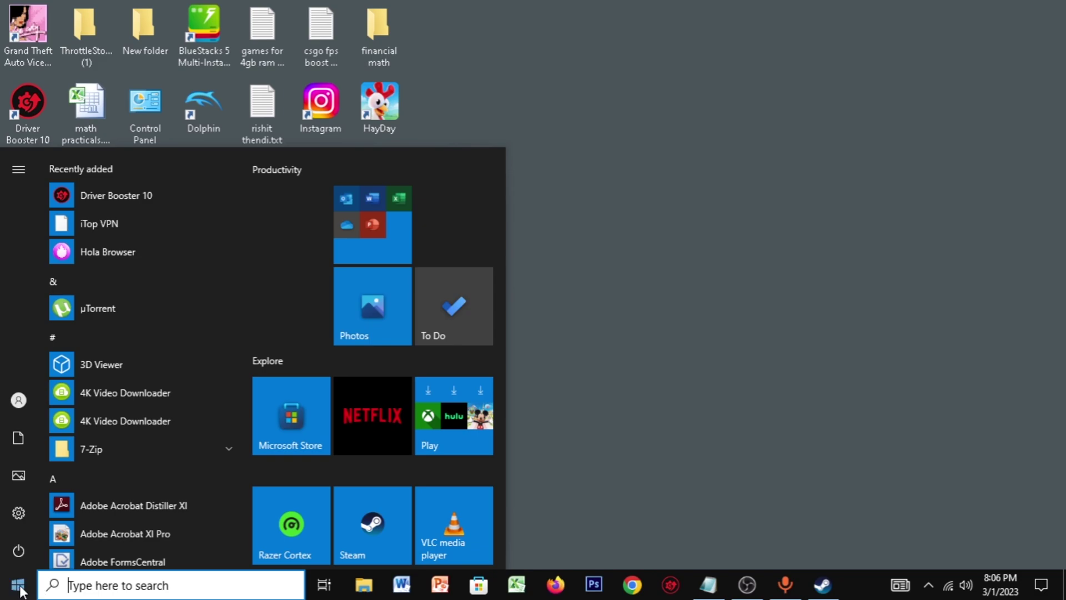
pyautogui.write('run')
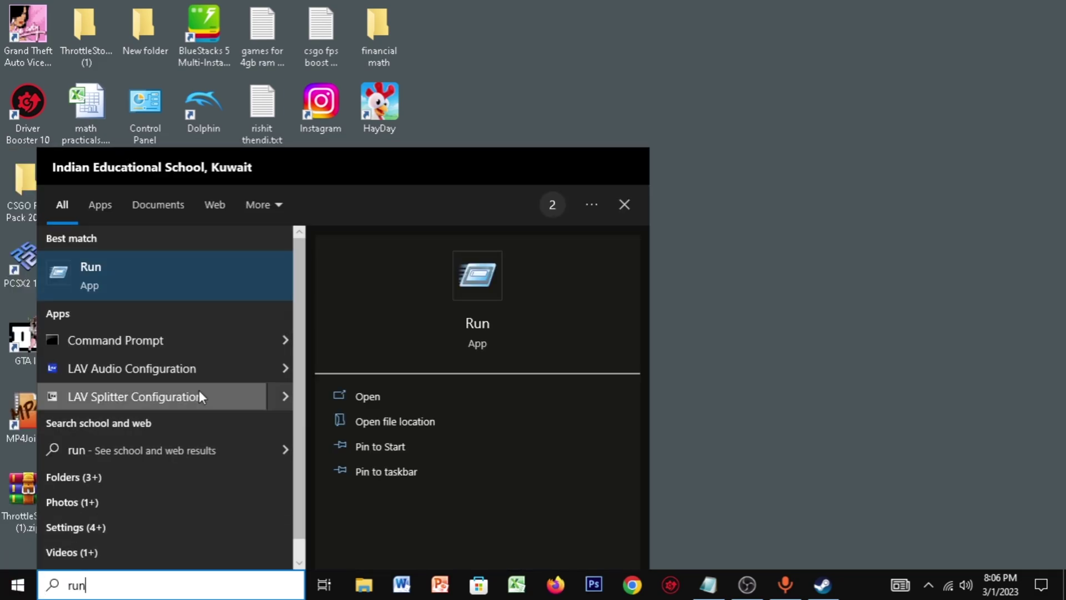
pyautogui.click(164, 267)
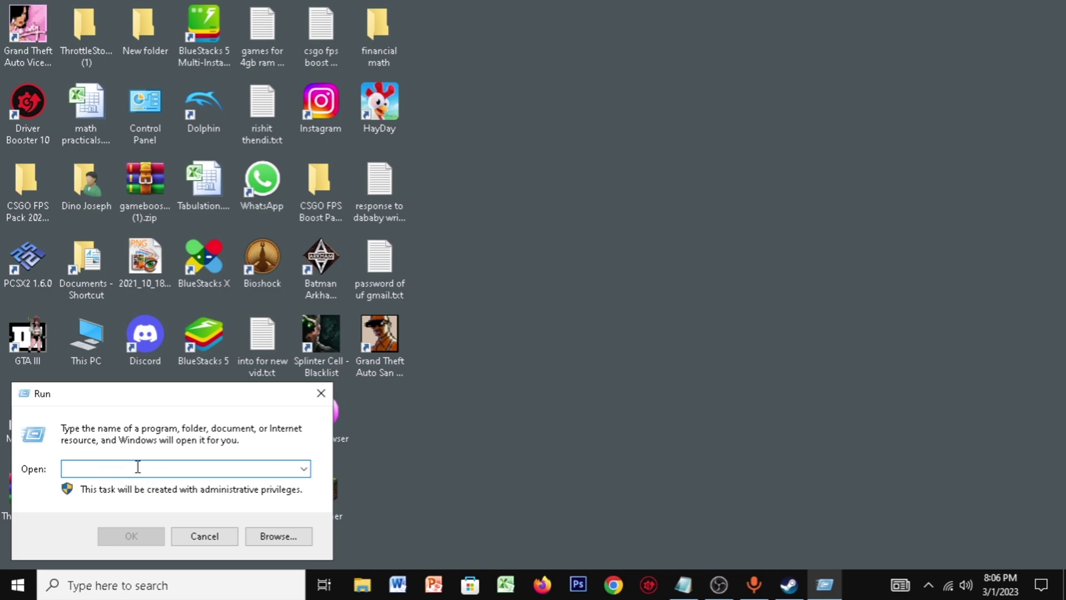
pyautogui.write('bcdedit /set hypervisorlaunchtype off')
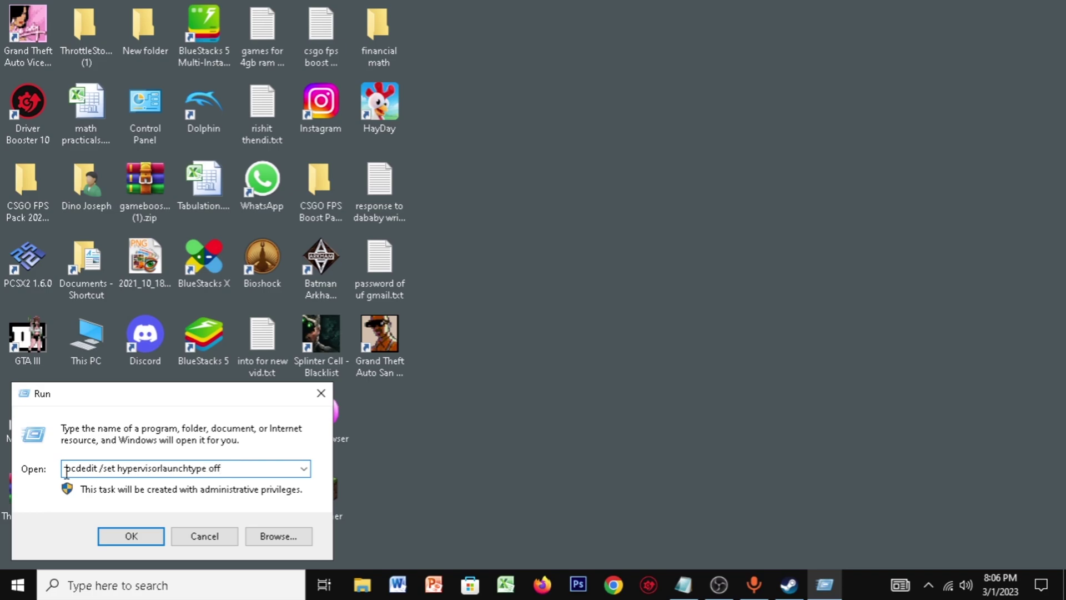
pyautogui.moveTo(69, 470); pyautogui.dragTo(236, 469)
pyautogui.click(235, 470)
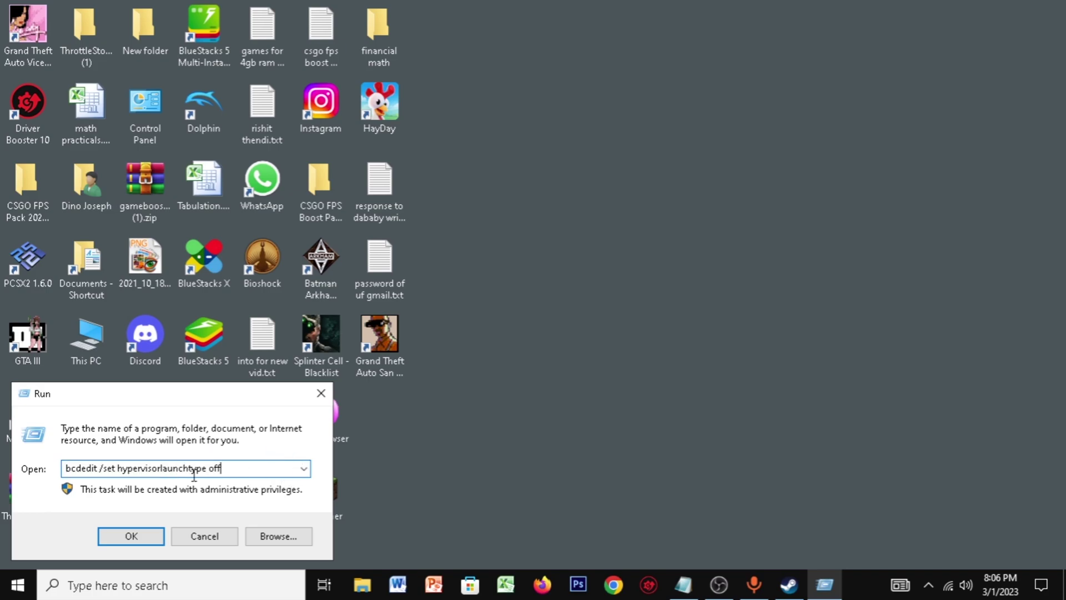
pyautogui.click(155, 536)
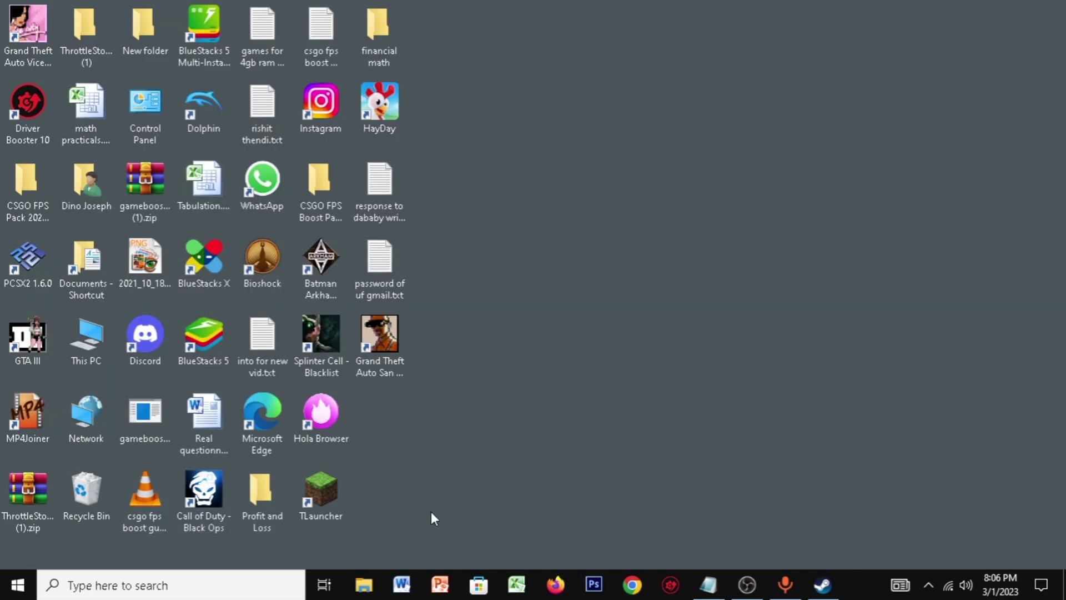
# - Bring up the power options to view the Restart choice, and dismiss them without restarting the PC
pyautogui.click(18, 585)
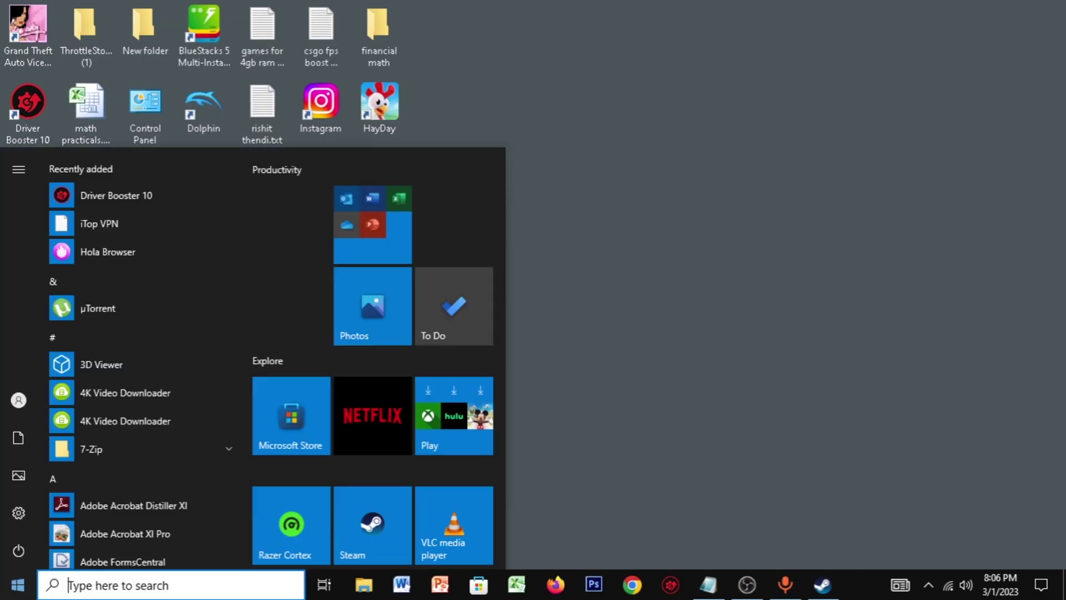
pyautogui.click(20, 551)
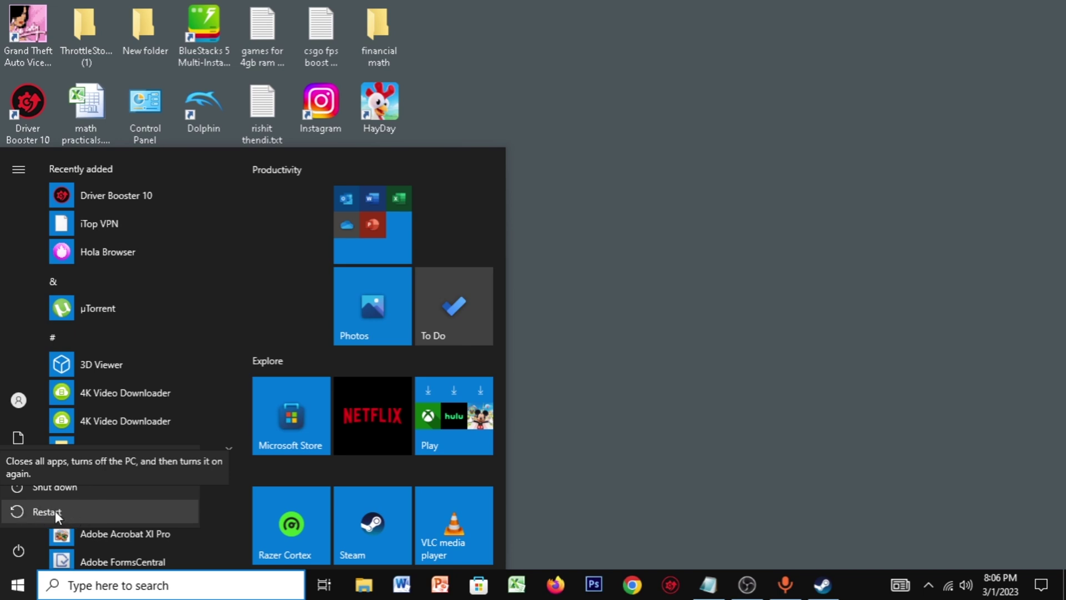
pyautogui.click(716, 416)
pyautogui.click(716, 416)
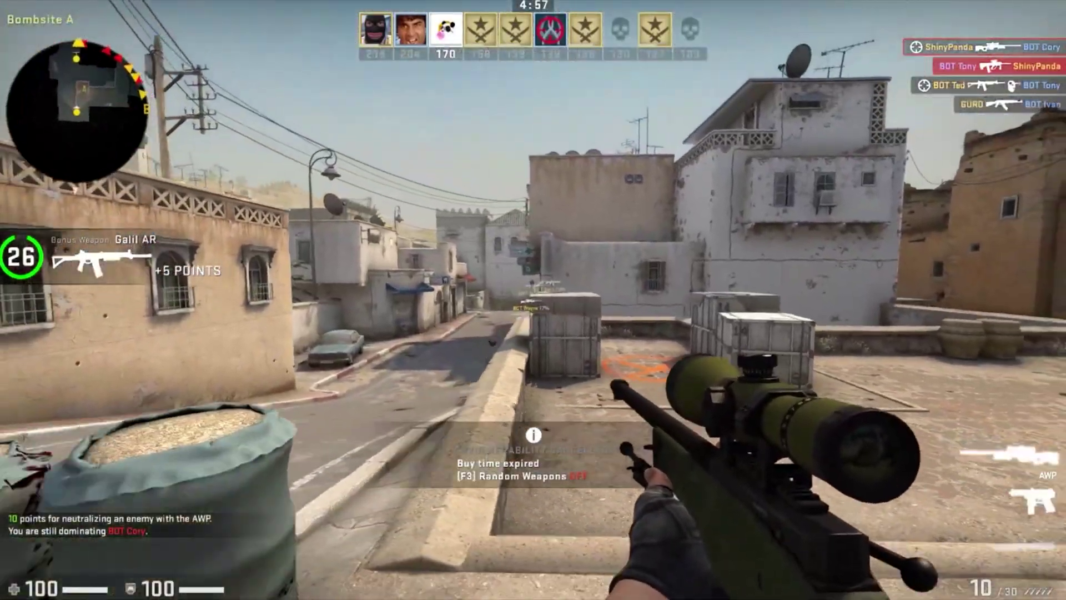
pyautogui.rightClick(533, 300)
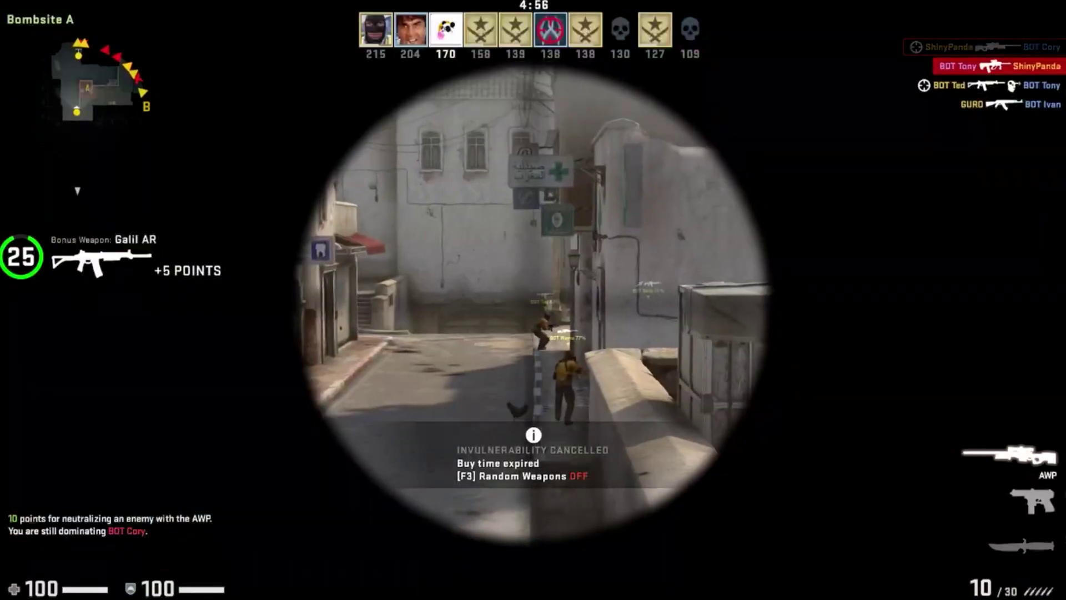
pyautogui.rightClick(533, 300)
pyautogui.press('w')
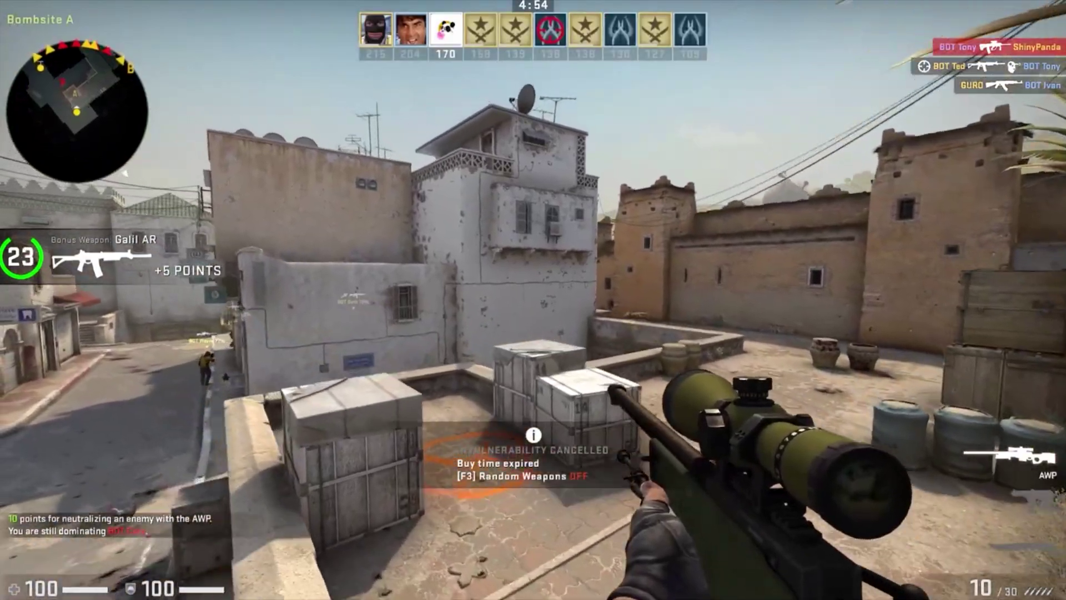
pyautogui.press('w')
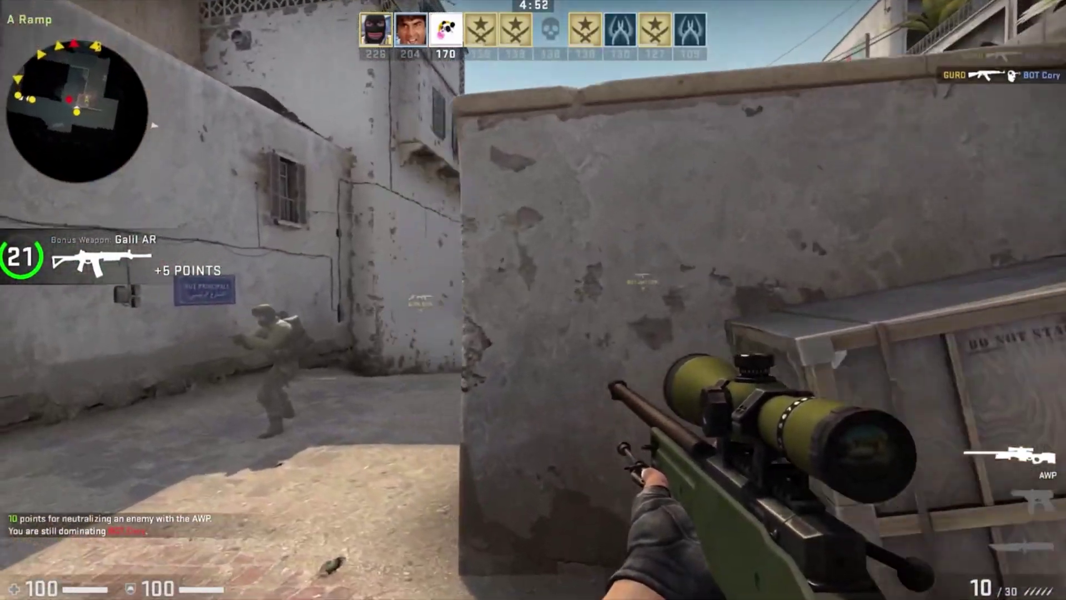
pyautogui.rightClick(534, 300)
pyautogui.click(533, 300)
pyautogui.press('2')
pyautogui.press('w')
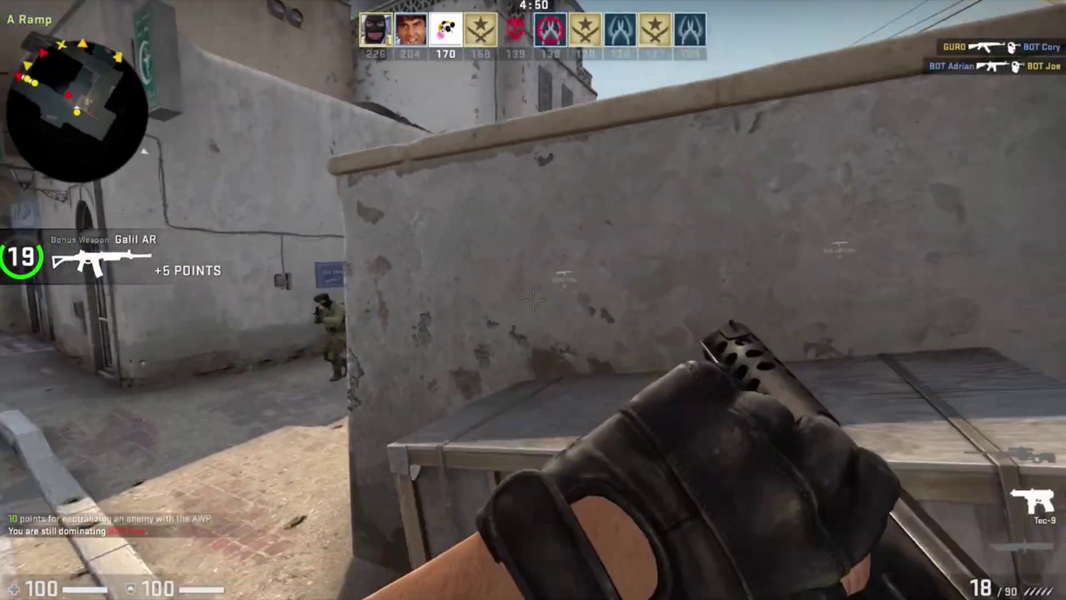
pyautogui.click(533, 300)
pyautogui.click(533, 300)
pyautogui.press('1')
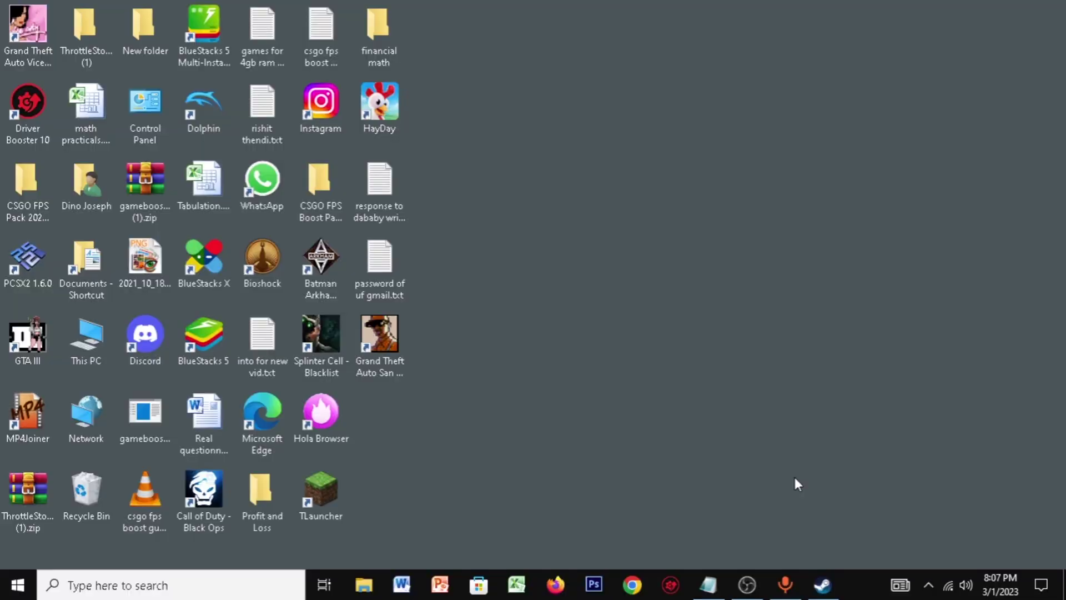
# - Switch to Steam and enter "-softparticlesdefaultoff" as the launch option in the properties of Counter-Strike: Global Offensive
pyautogui.click(830, 572)
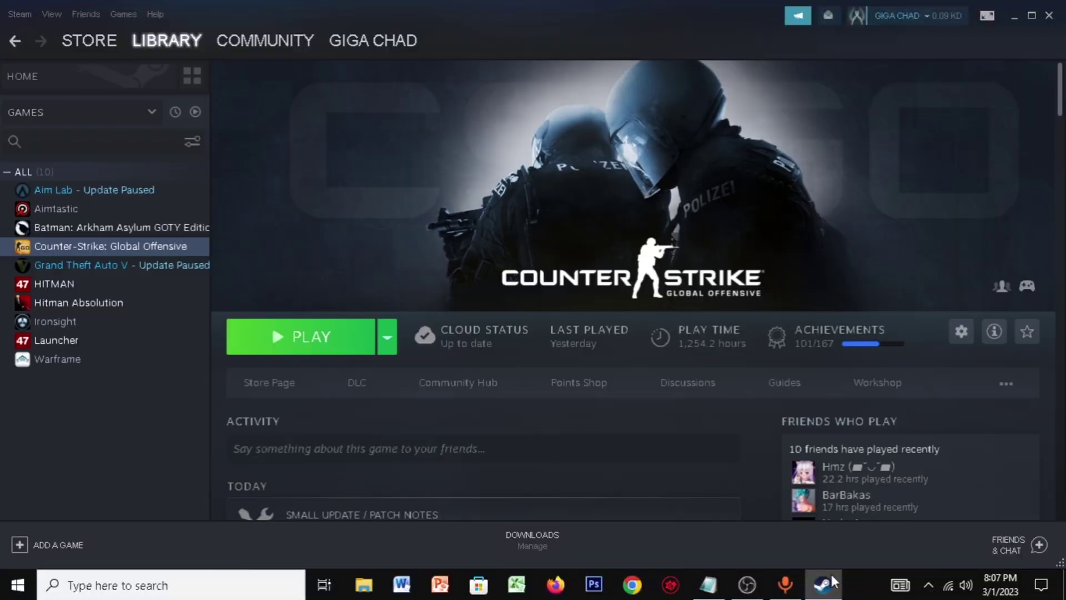
pyautogui.rightClick(120, 255)
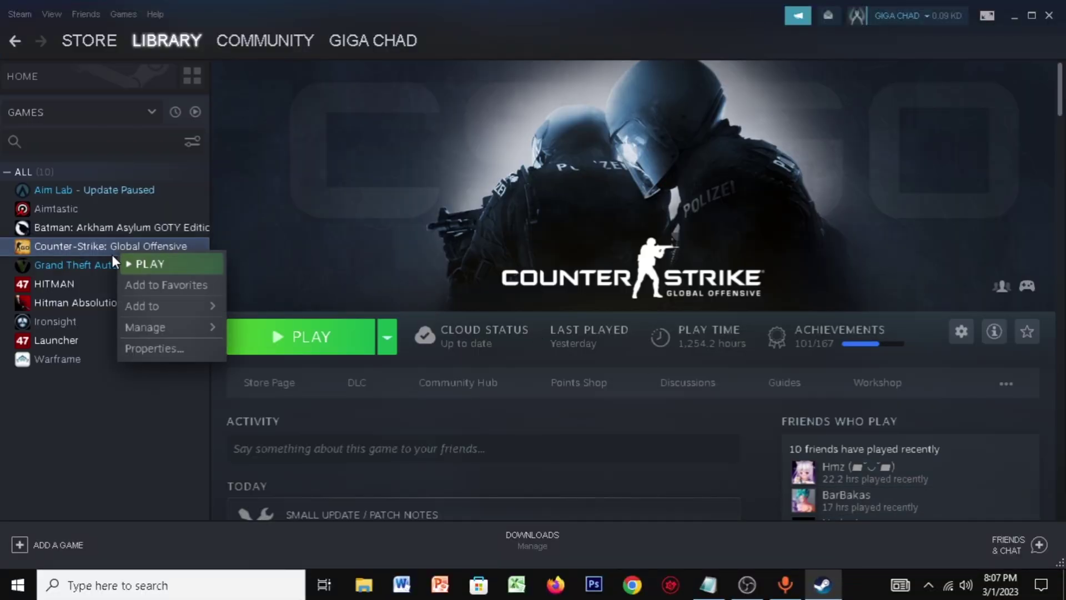
pyautogui.click(161, 348)
pyautogui.click(585, 401)
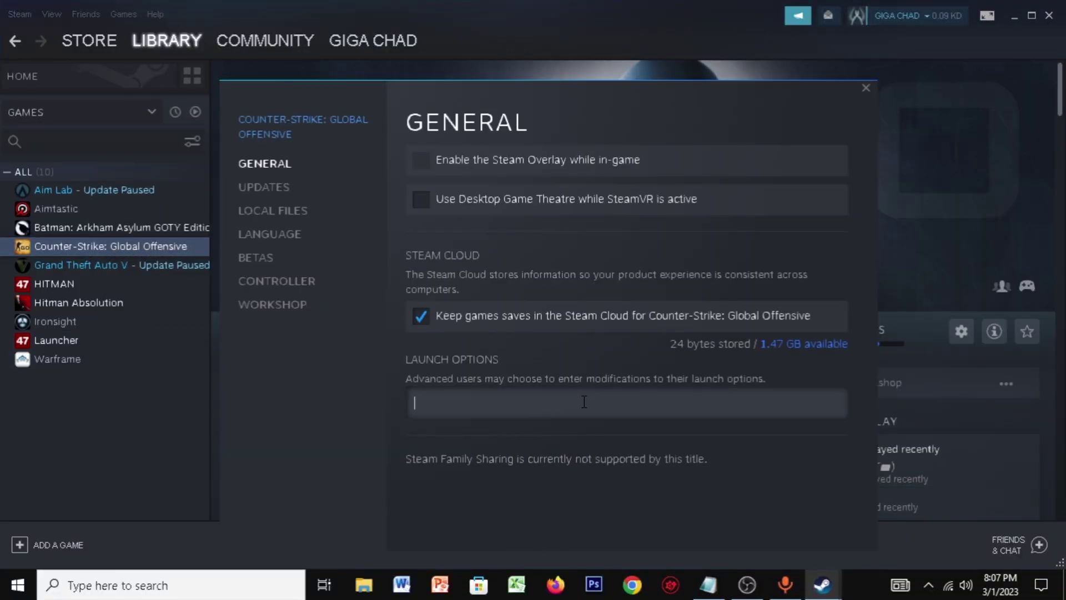
pyautogui.write('-softparticlesdefaultoff')
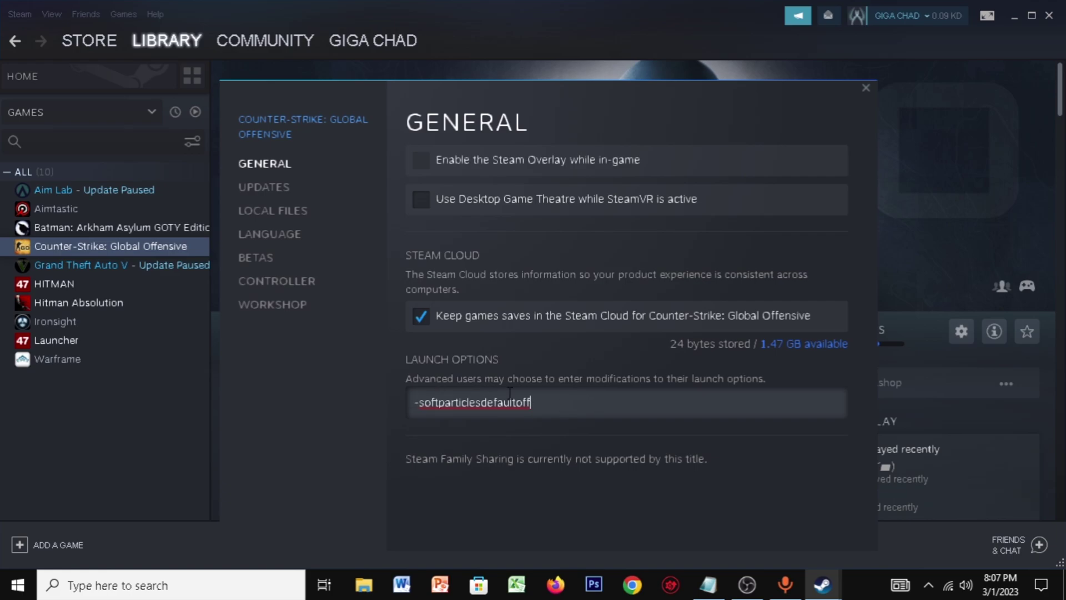
pyautogui.moveTo(544, 403); pyautogui.dragTo(409, 402)
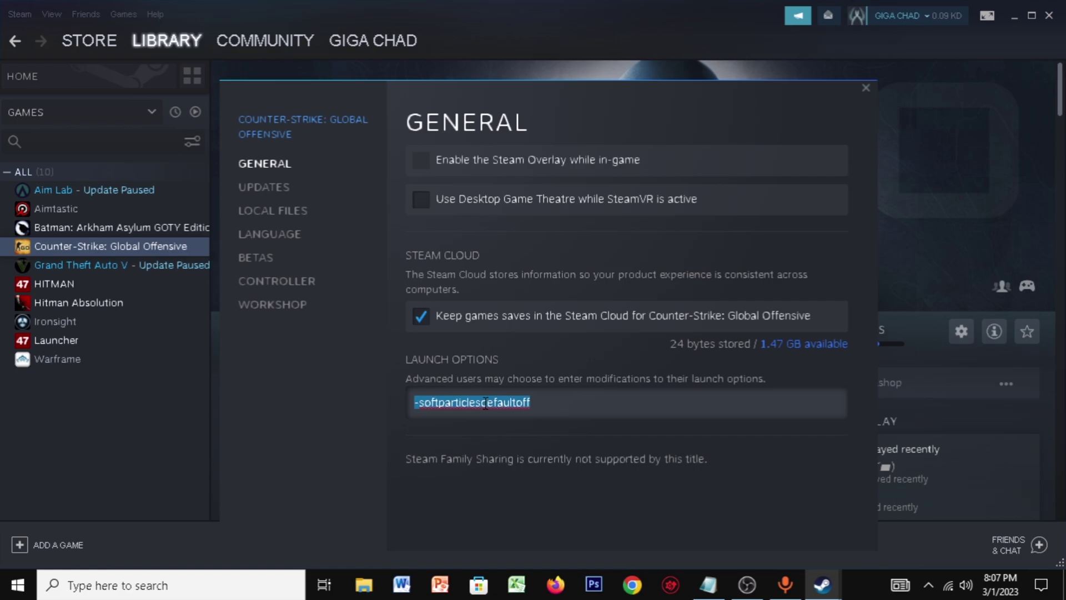
pyautogui.click(560, 406)
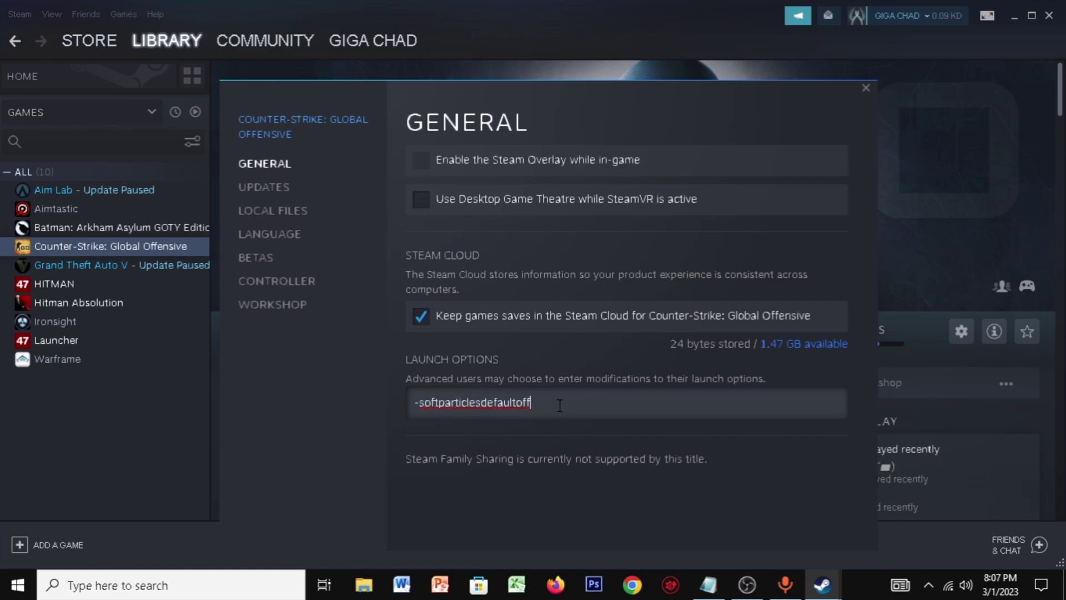
# - Close the properties of Counter-Strike: Global Offensive, keeping its launch option
pyautogui.moveTo(548, 406); pyautogui.dragTo(408, 409)
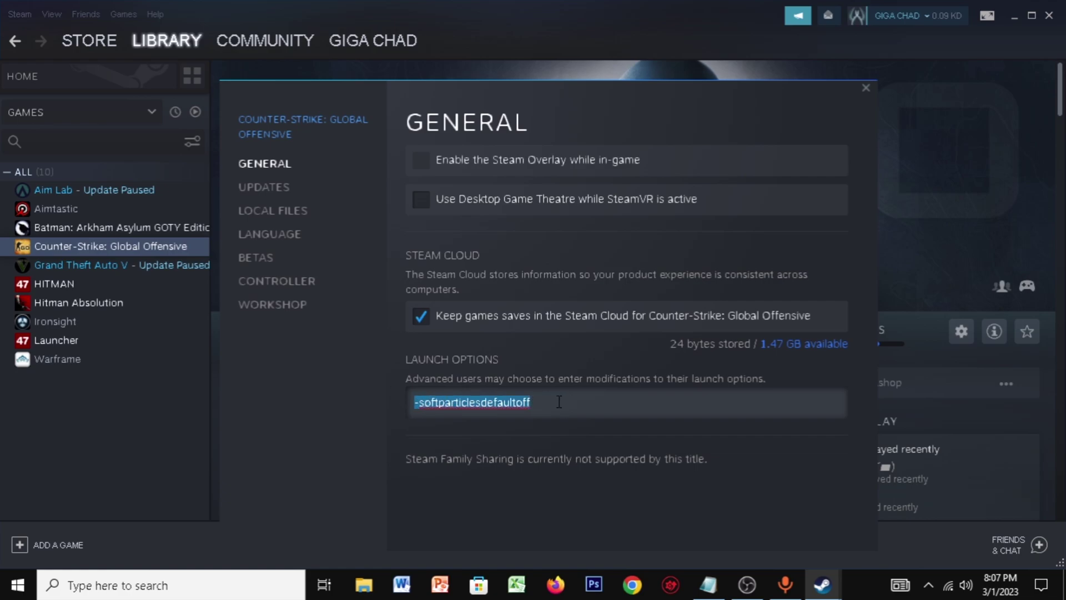
pyautogui.click(558, 403)
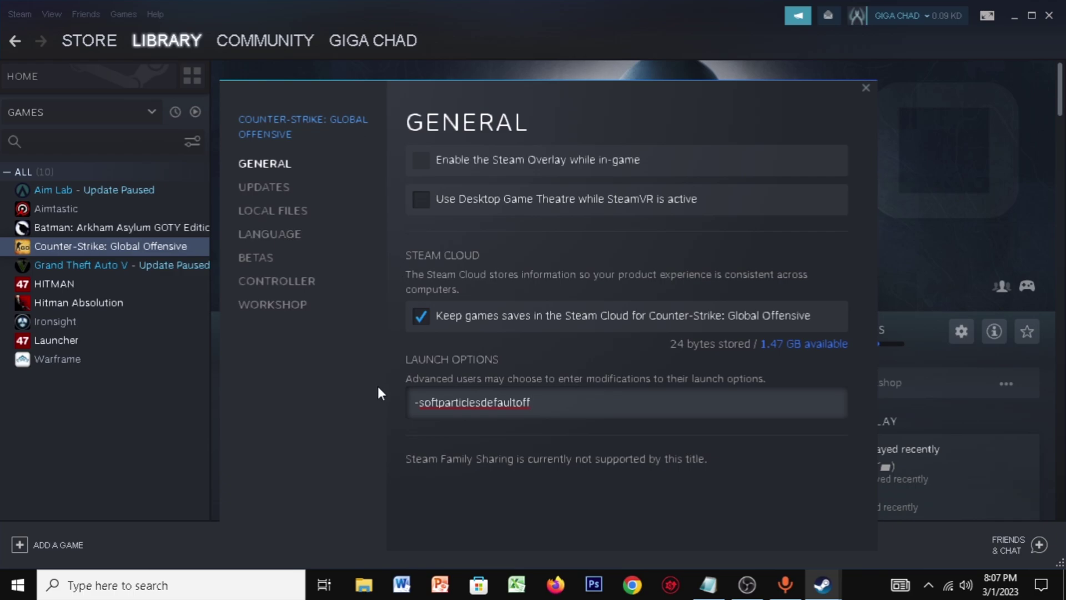
pyautogui.click(865, 88)
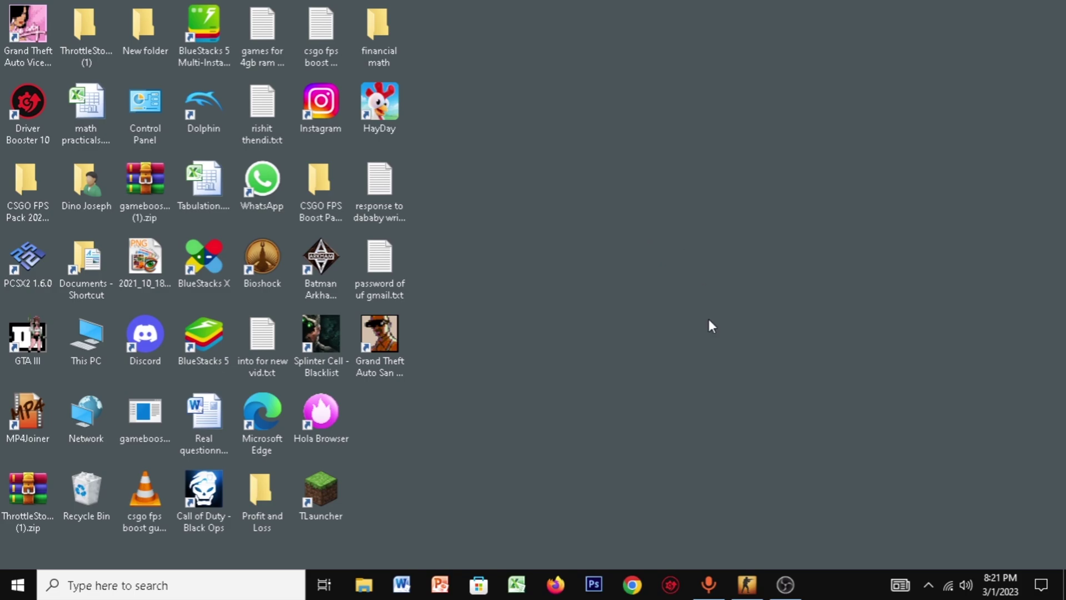
# - Switch to Task Manager and show the detailed process entry of the running csgo.exe
pyautogui.moveTo(747, 585)
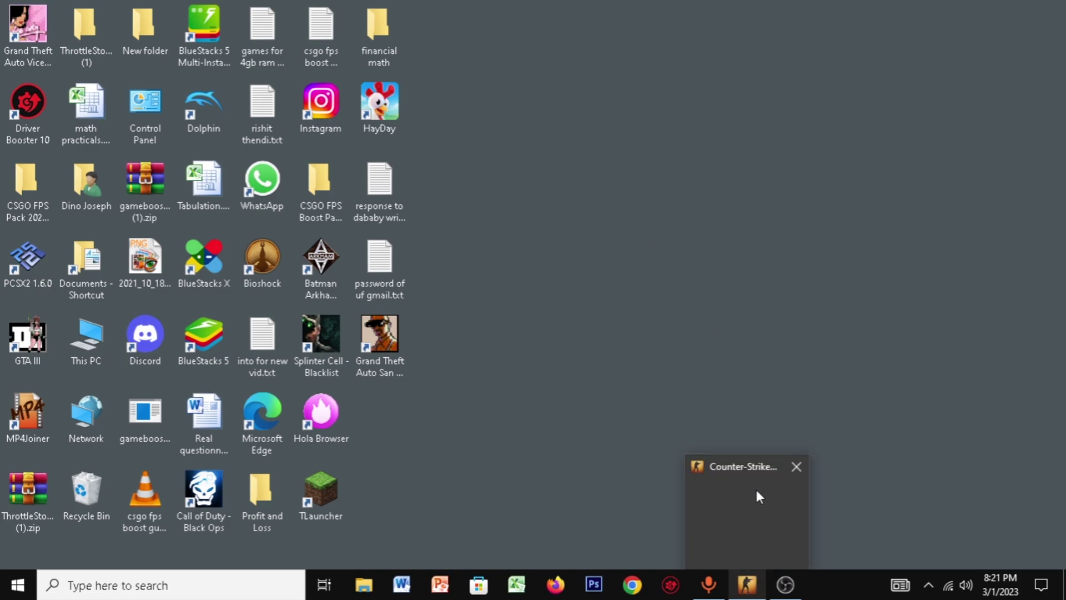
pyautogui.rightClick(841, 583)
pyautogui.click(905, 503)
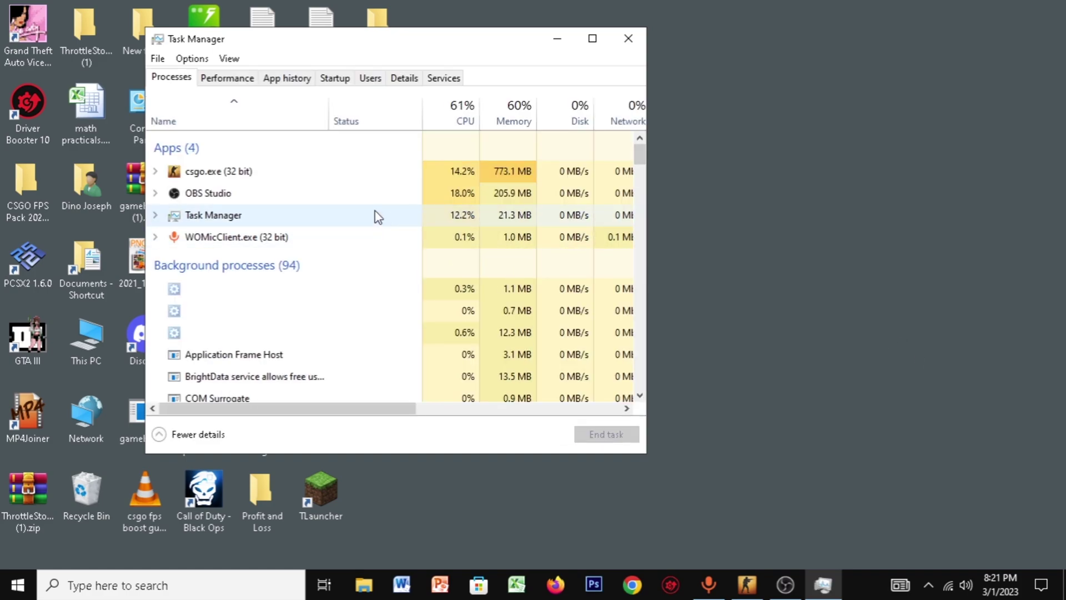
pyautogui.click(184, 168)
pyautogui.rightClick(231, 177)
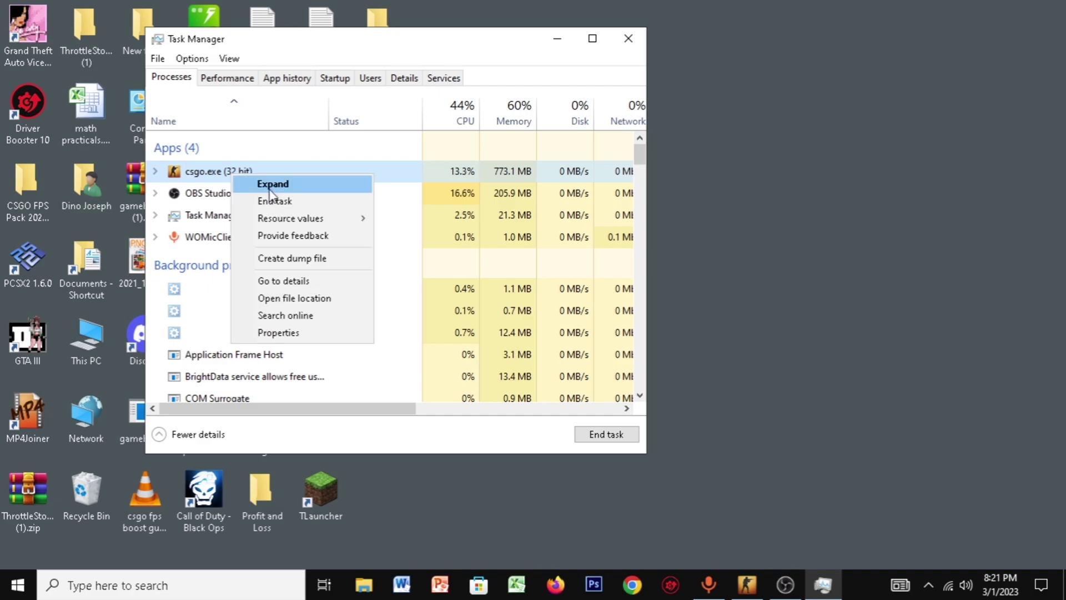
pyautogui.click(278, 281)
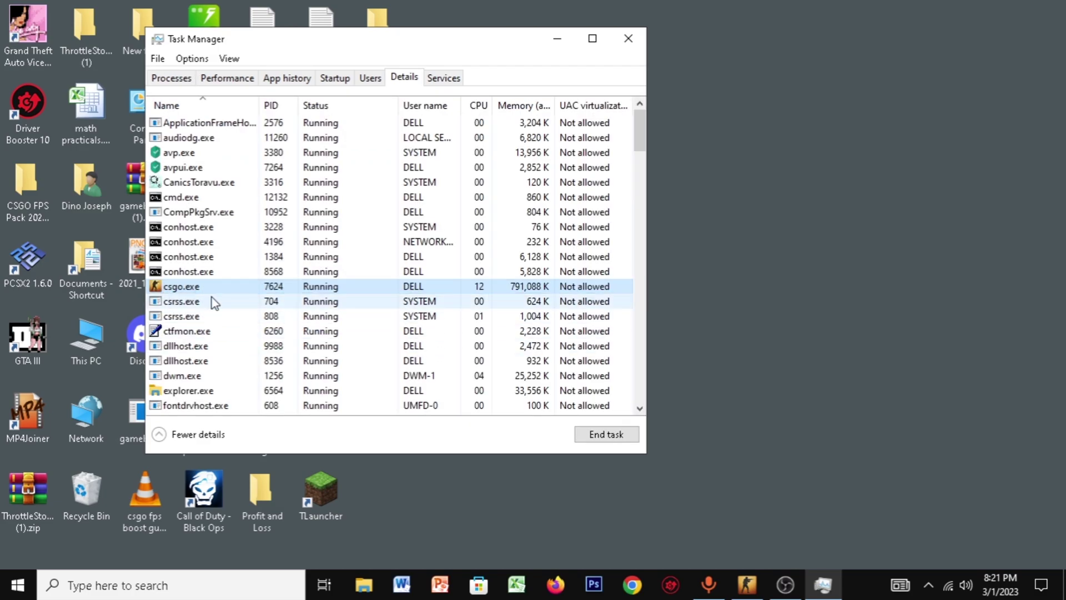
# - Set the priority of the csgo.exe process to High
pyautogui.rightClick(242, 290)
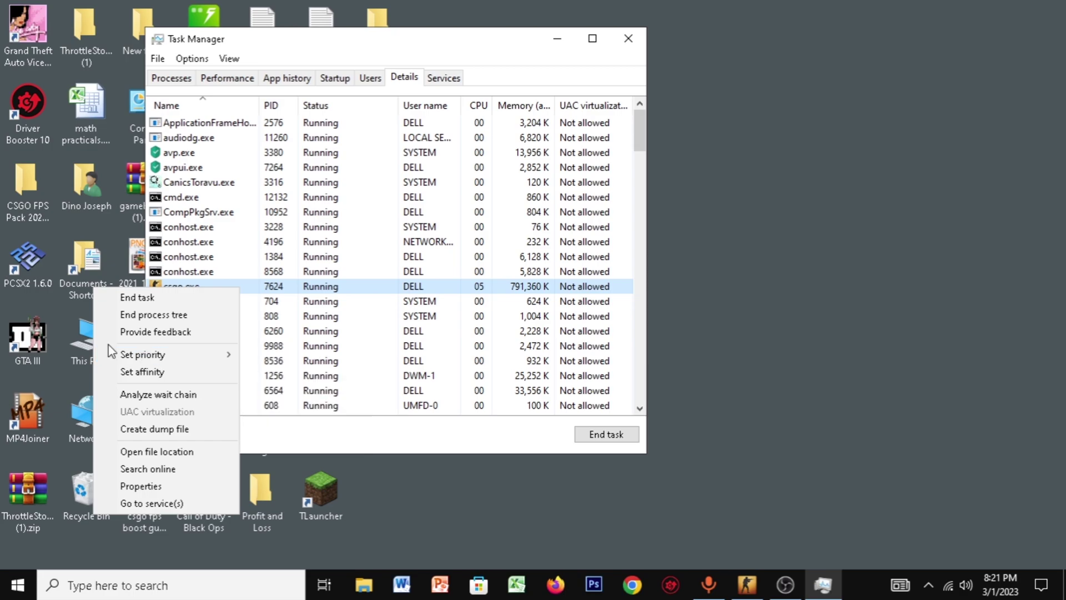
pyautogui.moveTo(205, 354)
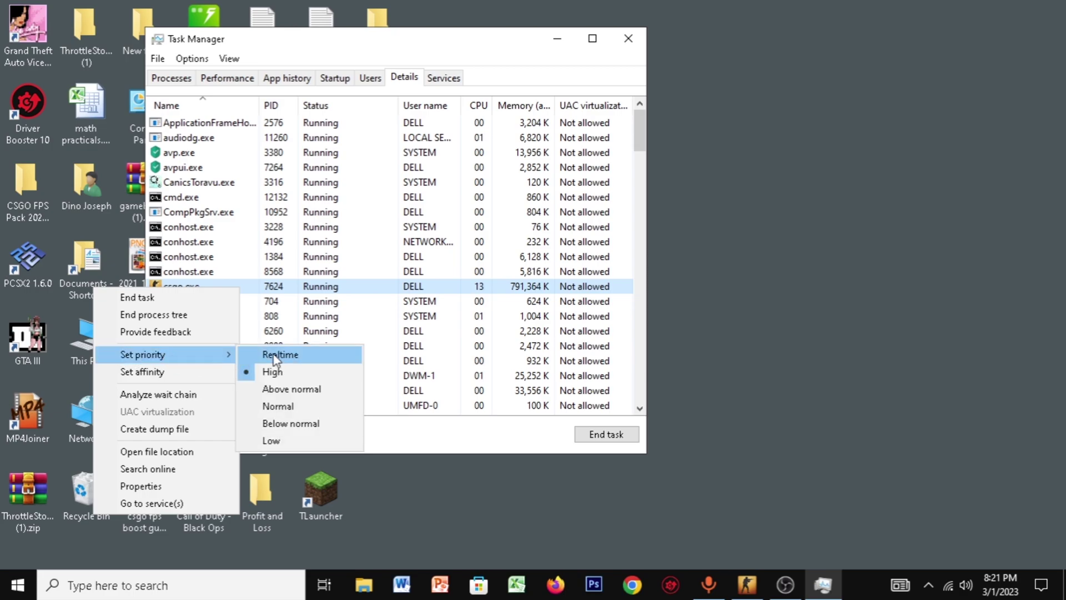
pyautogui.click(273, 371)
# - Check the priority of csgo.exe, and exclude CPU 0 from its processor affinity
pyautogui.rightClick(264, 295)
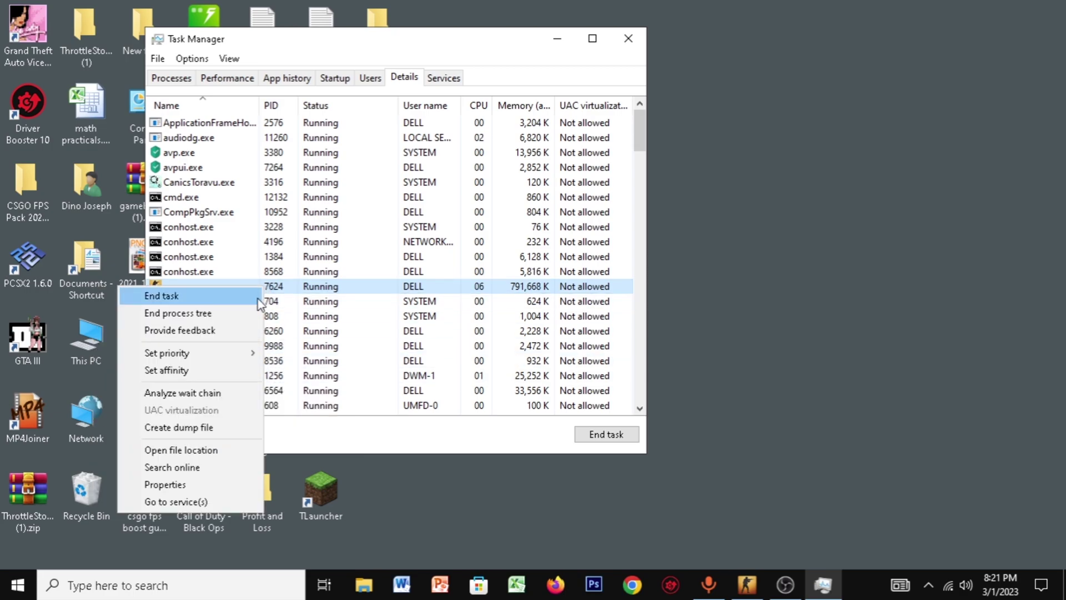
pyautogui.moveTo(209, 354)
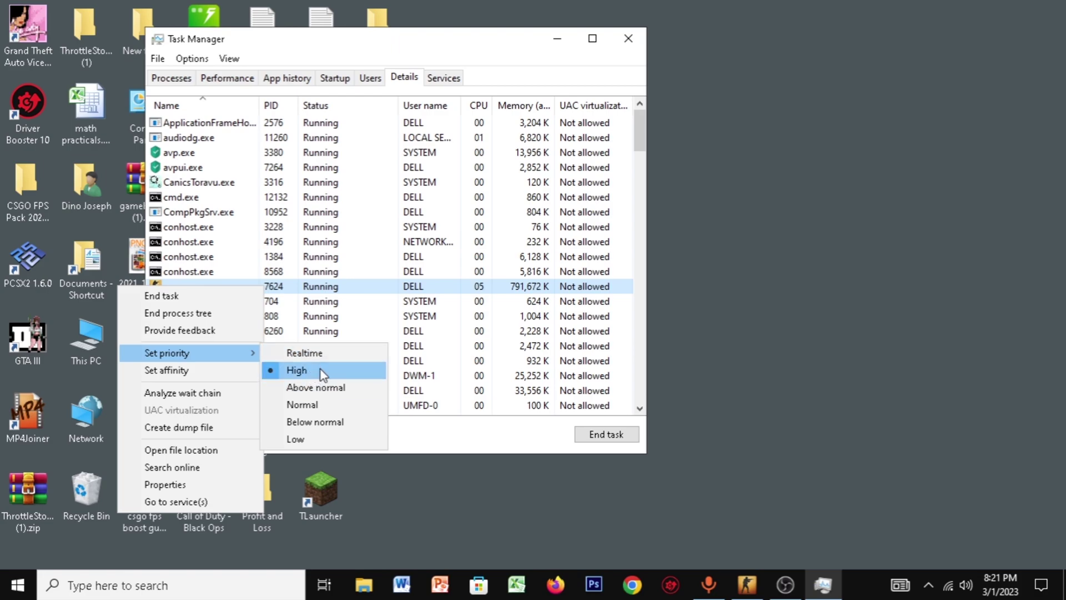
pyautogui.click(186, 378)
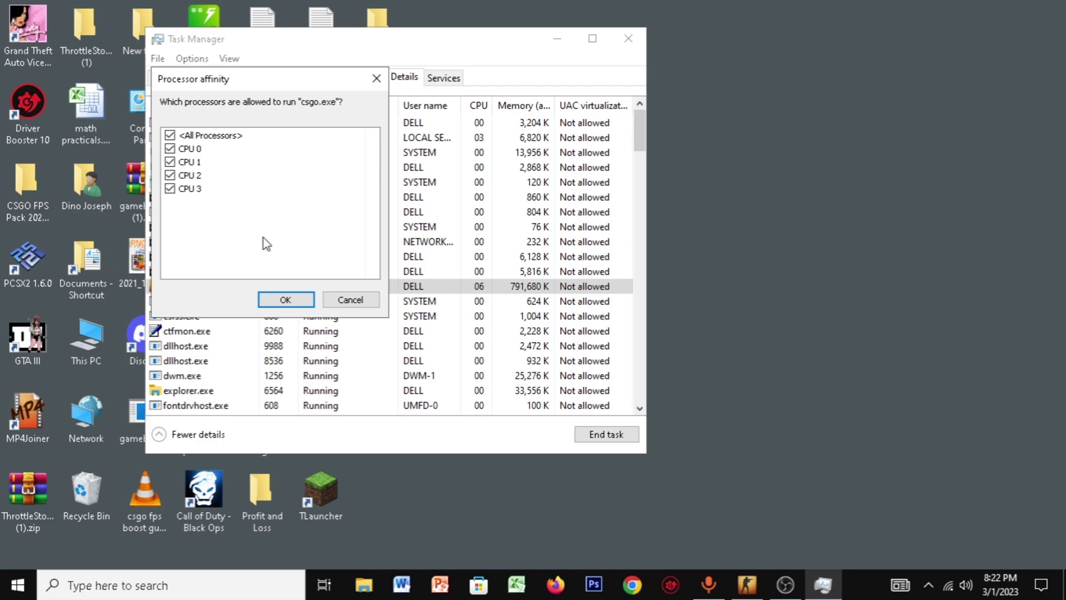
pyautogui.click(170, 149)
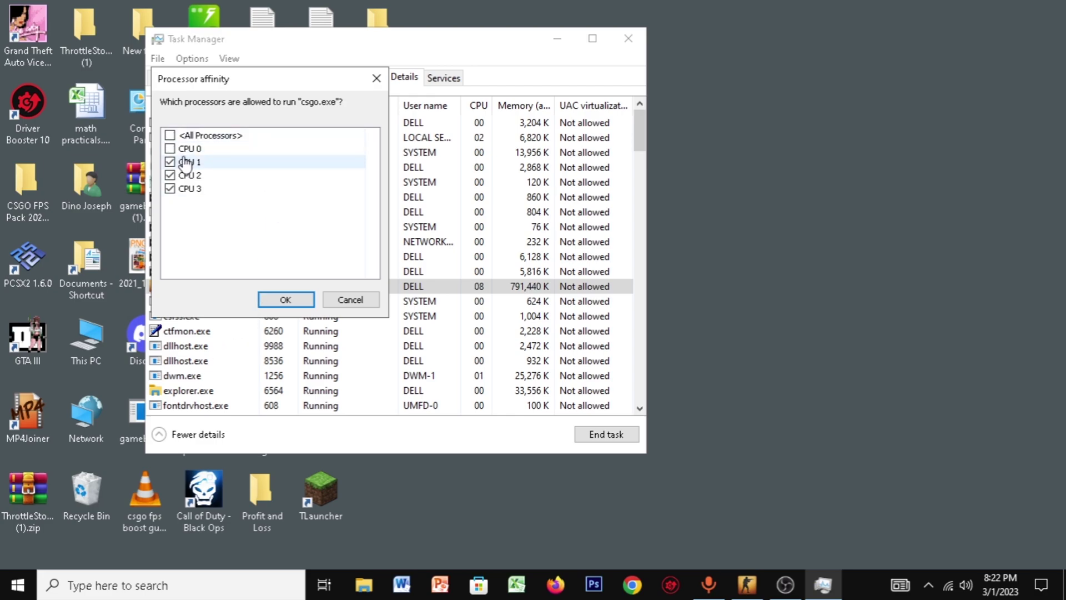
pyautogui.click(283, 299)
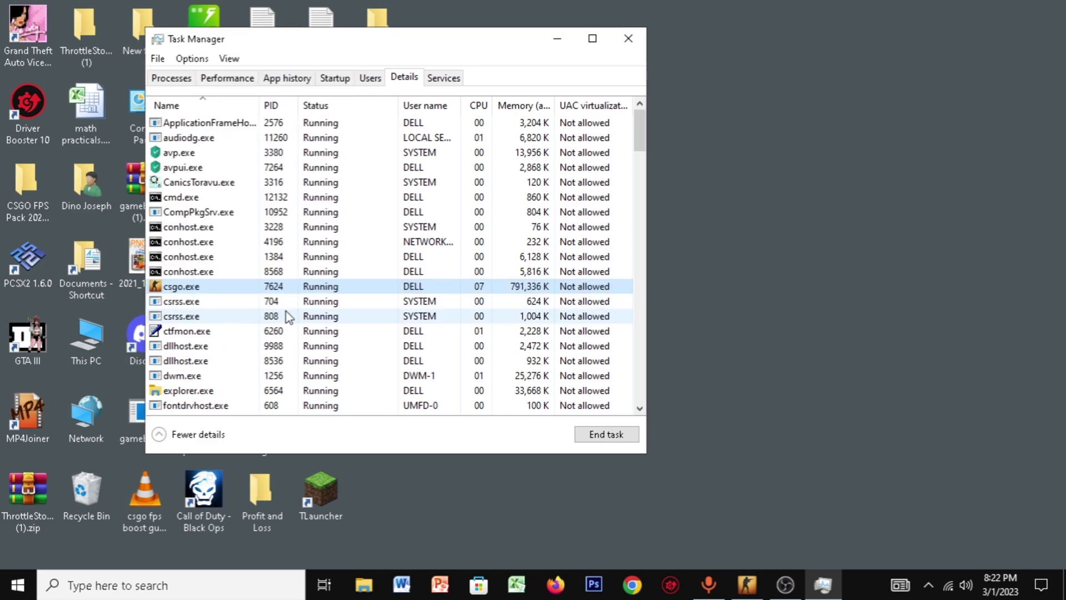
# - Tick CPU 0 again in the processor affinity of csgo.exe, cancel the dialog and close Task Manager
pyautogui.rightClick(351, 293)
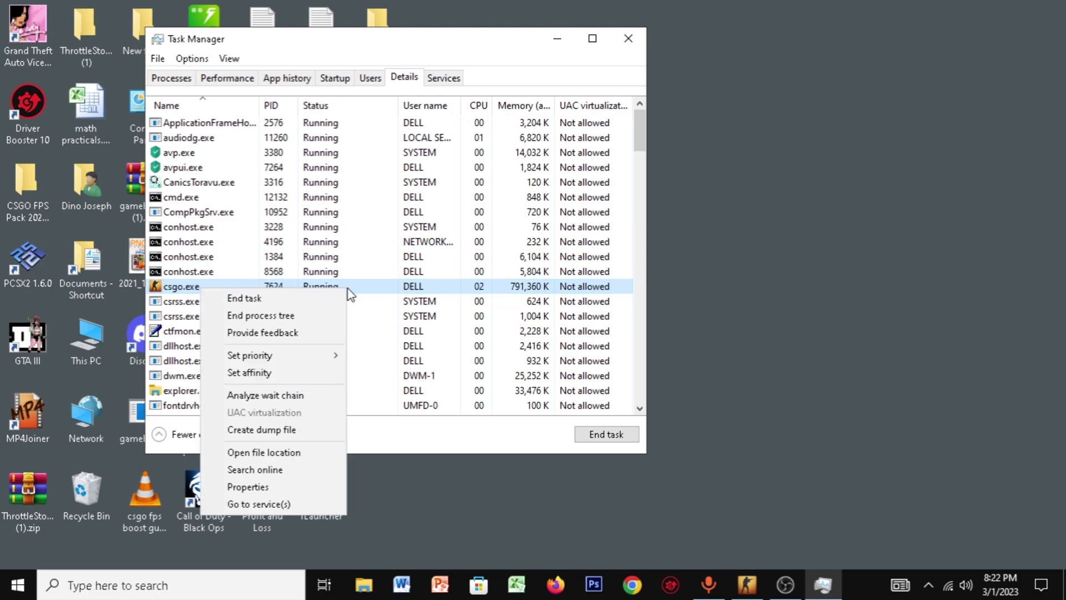
pyautogui.click(258, 372)
pyautogui.click(170, 148)
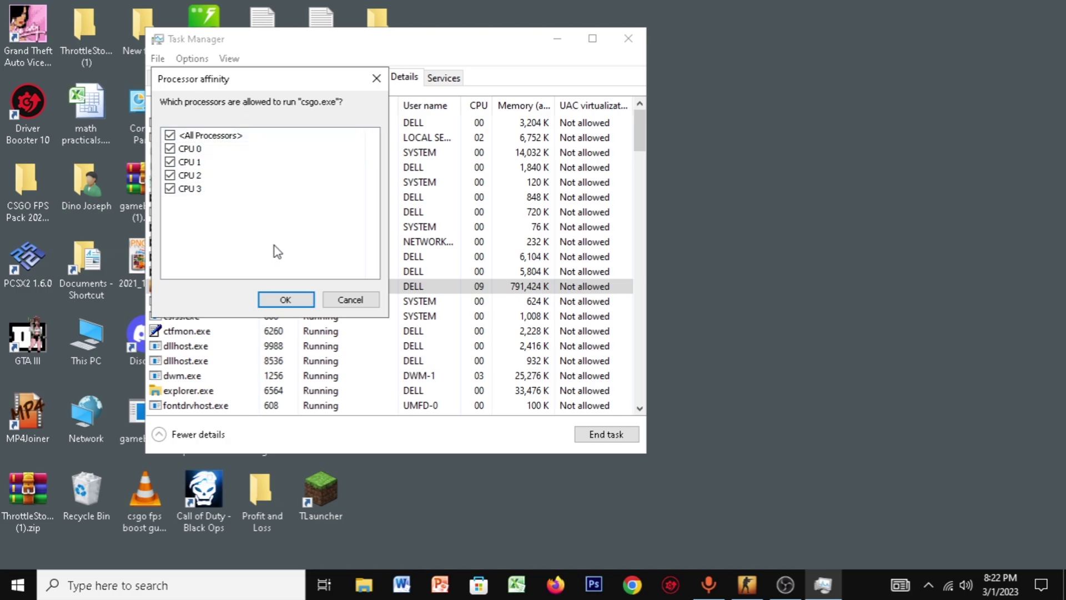
pyautogui.click(350, 300)
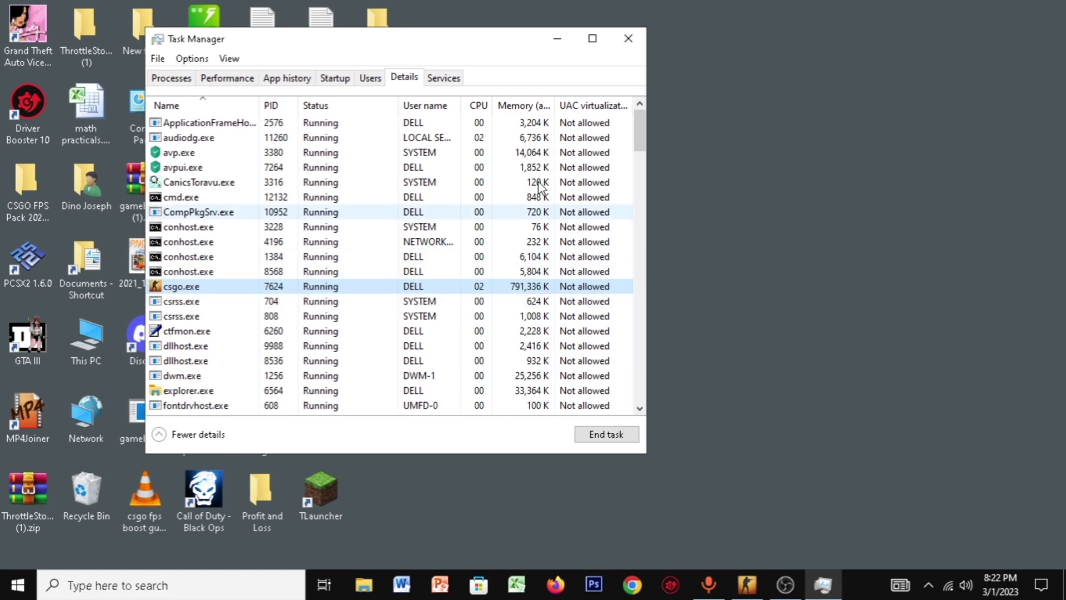
pyautogui.click(628, 39)
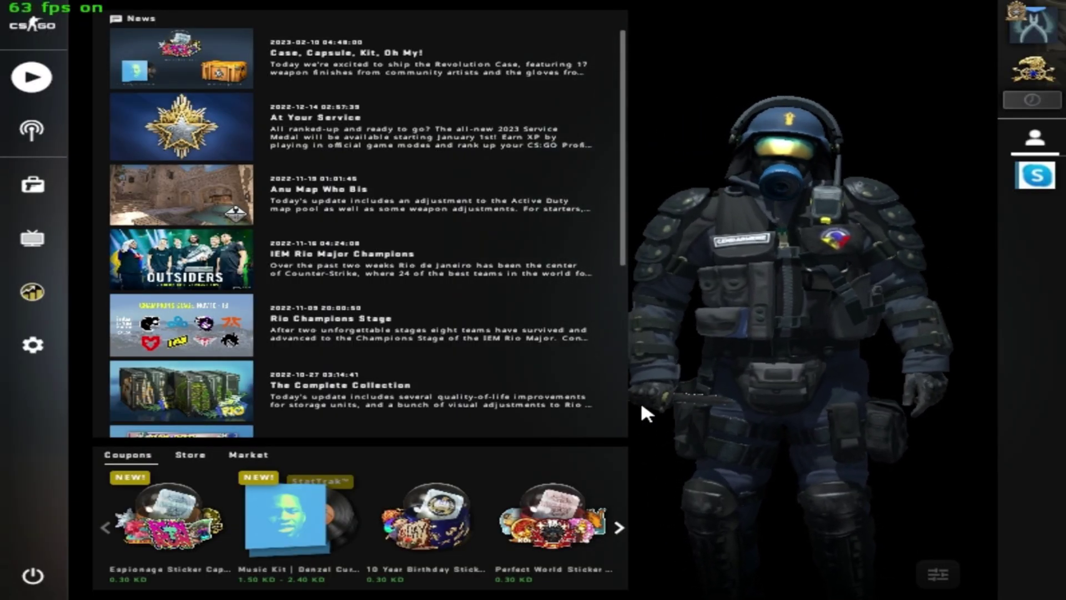
# - Switch to CS:GO and try the 1024x768 resolution in its video settings before choosing 800x600
pyautogui.click(11, 344)
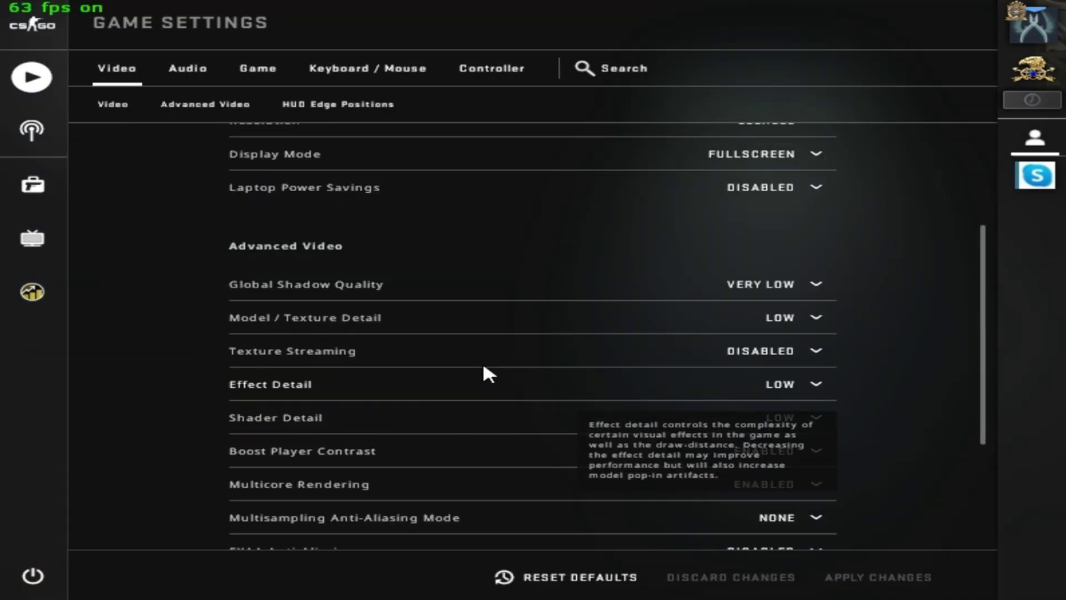
pyautogui.scroll(3, 833, 344)
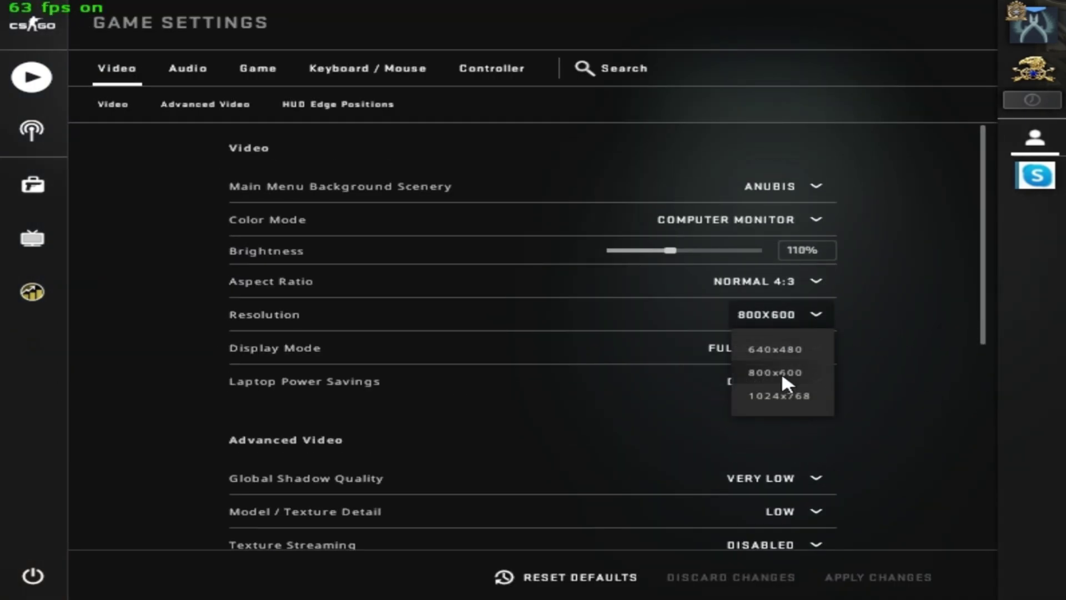
pyautogui.click(811, 321)
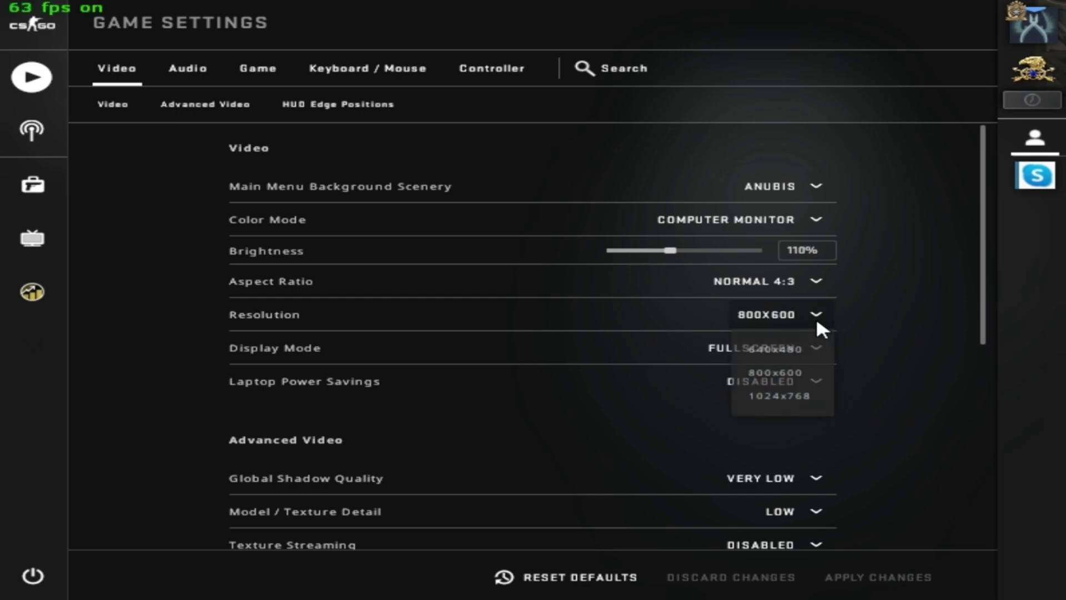
pyautogui.click(796, 398)
pyautogui.click(782, 313)
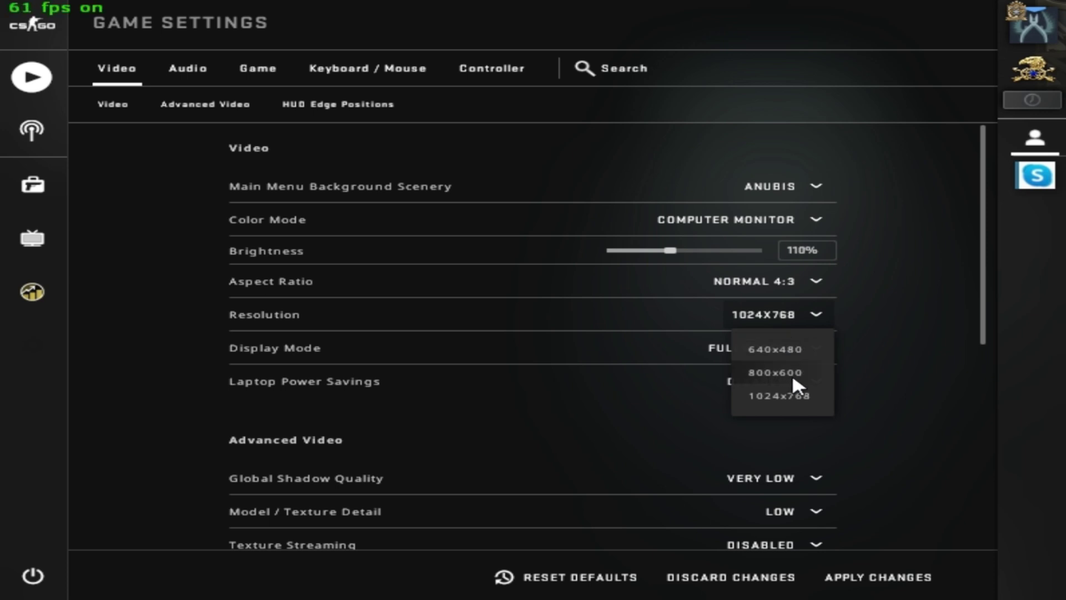
pyautogui.click(792, 374)
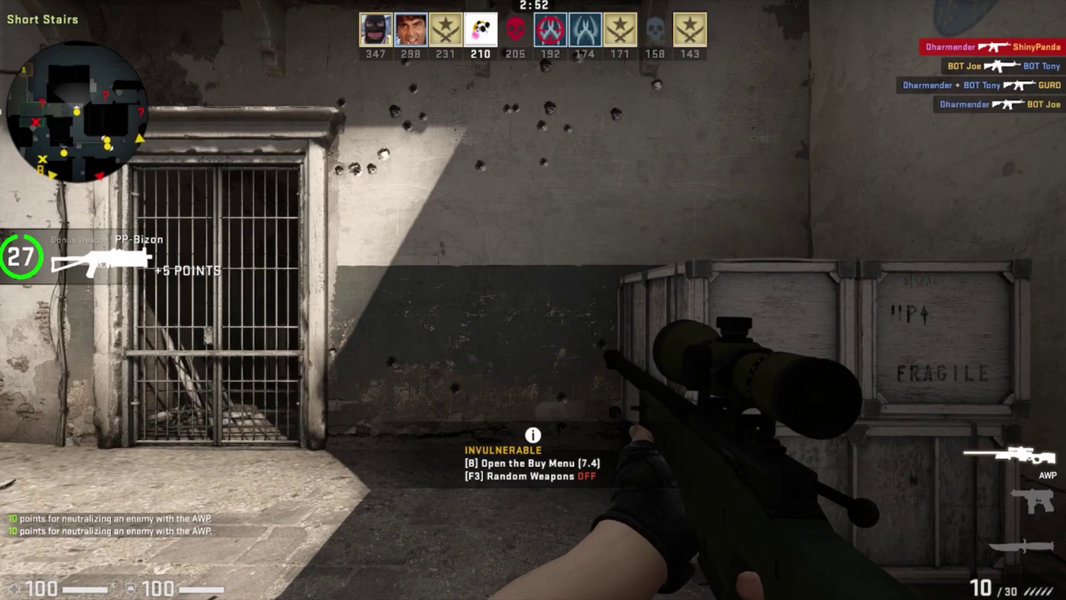
pyautogui.press('w')
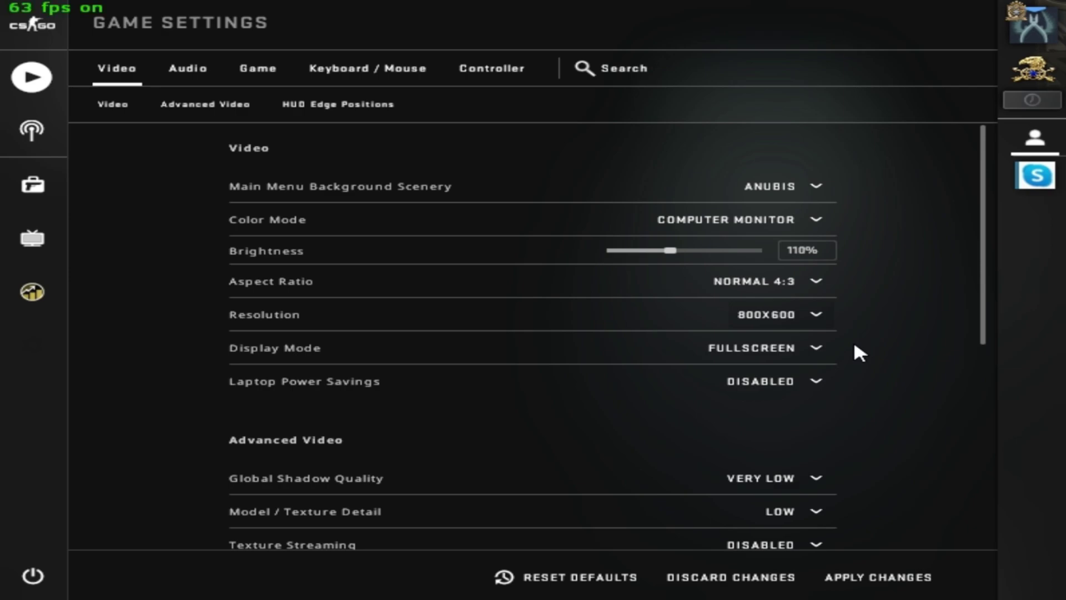
# - Choose 800x600 as the resolution and Normal 4:3 as the aspect ratio in the video settings
pyautogui.click(783, 319)
pyautogui.click(786, 371)
pyautogui.click(794, 284)
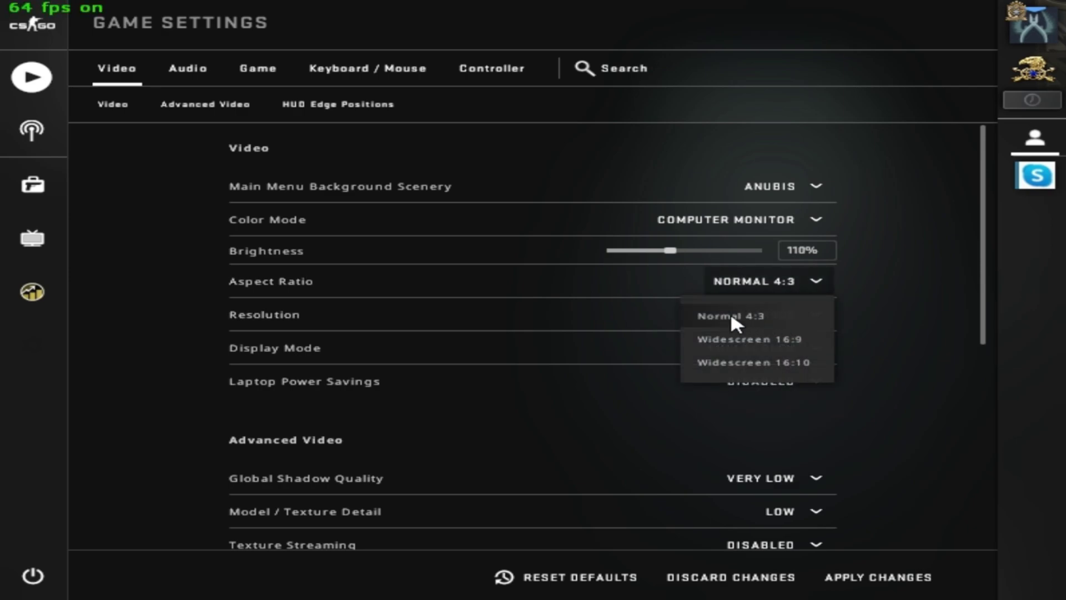
pyautogui.click(778, 316)
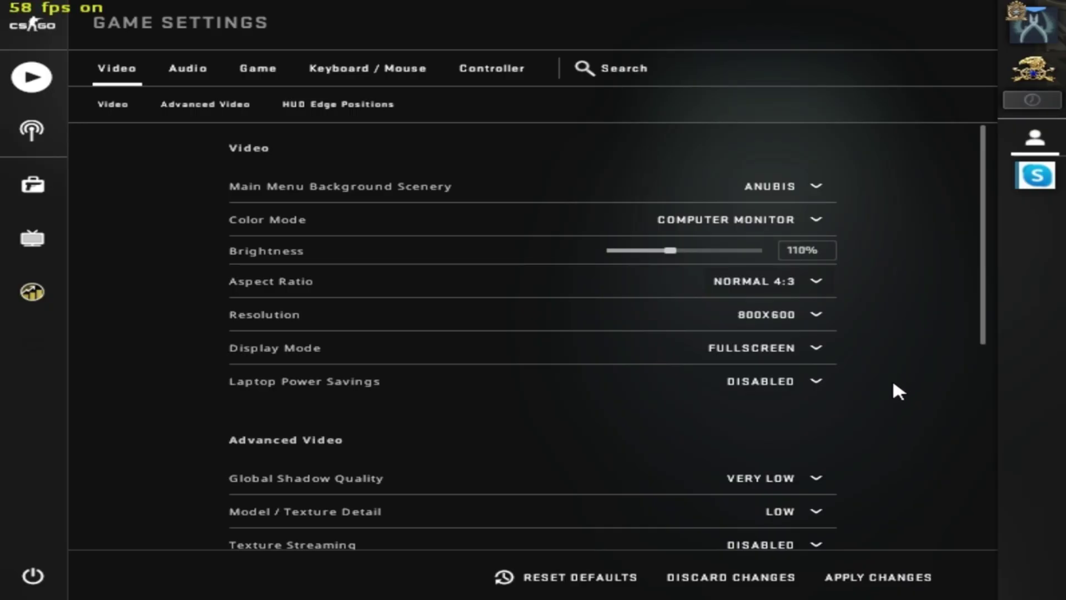
# - Go through the Advanced Video settings down to Boost Player Contrast and the anti-aliasing options
pyautogui.scroll(-4, 884, 390)
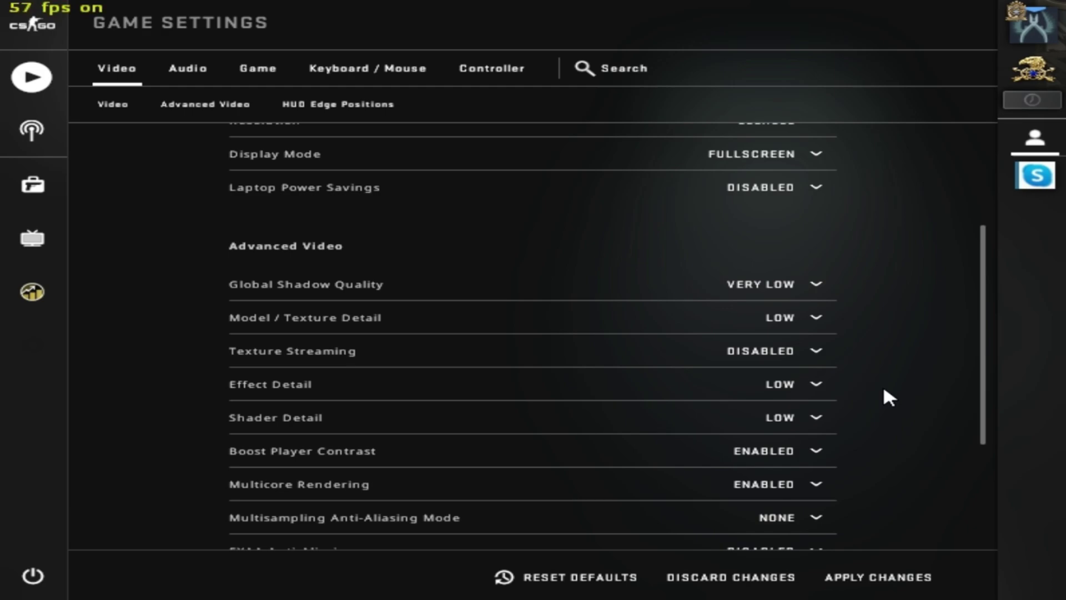
pyautogui.scroll(-2, 885, 390)
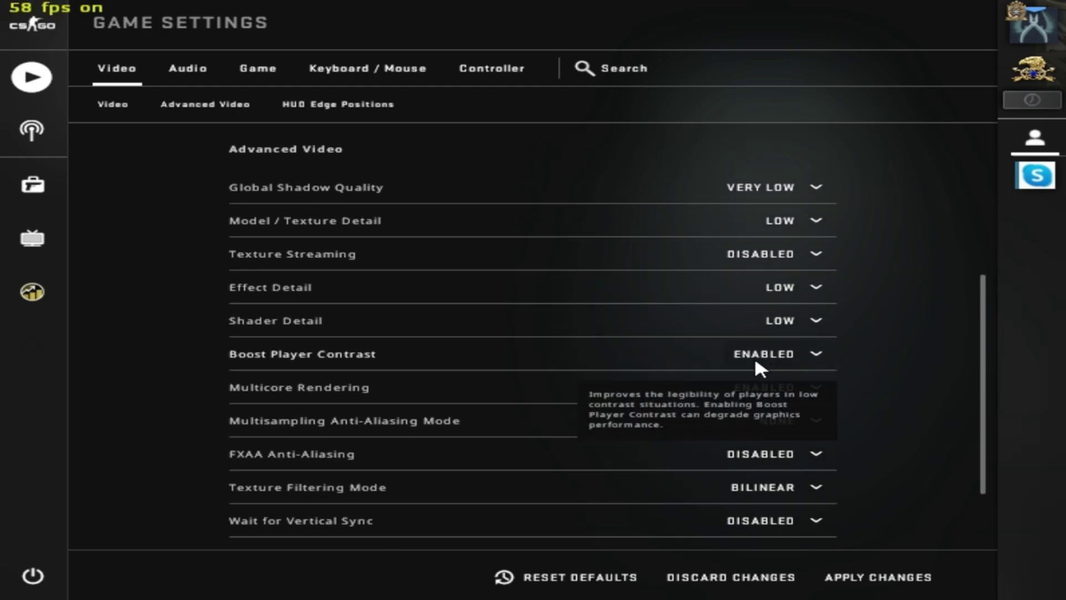